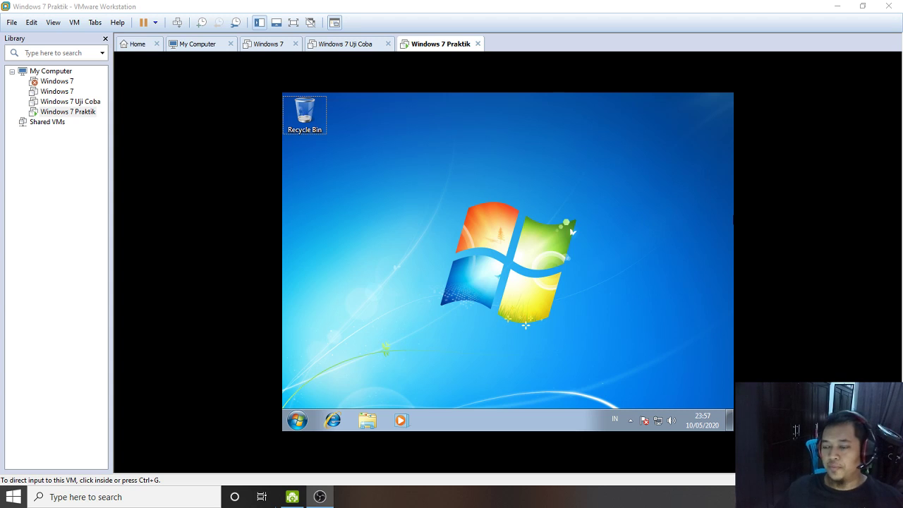
Step: Check the capacity and free space of Local Disk (C:) in its properties inside the Windows 7 Praktik virtual machine
left_click(455, 262)
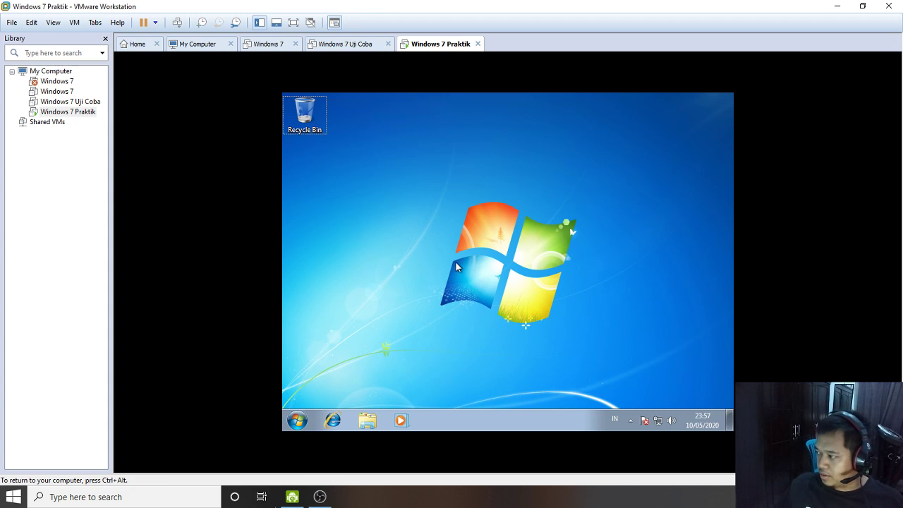
left_click(366, 420)
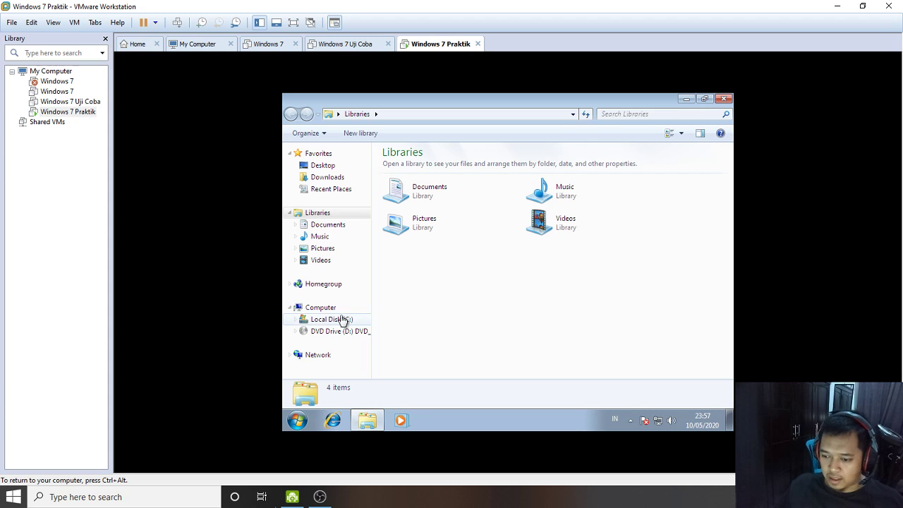
left_click(322, 325)
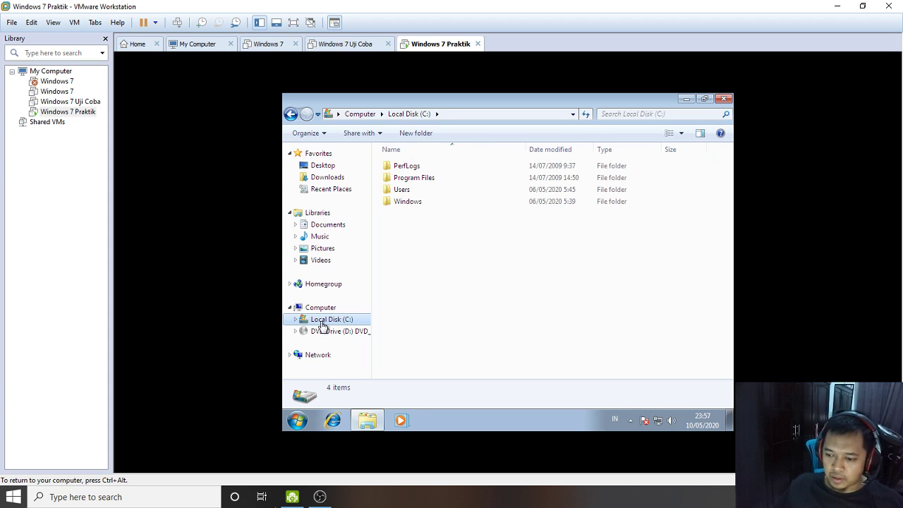
right_click(321, 324)
left_click(344, 314)
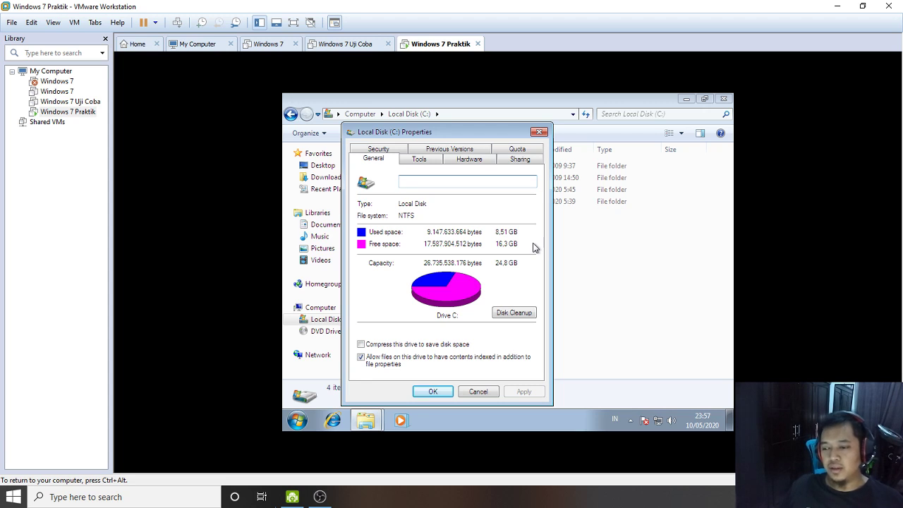
left_click(477, 391)
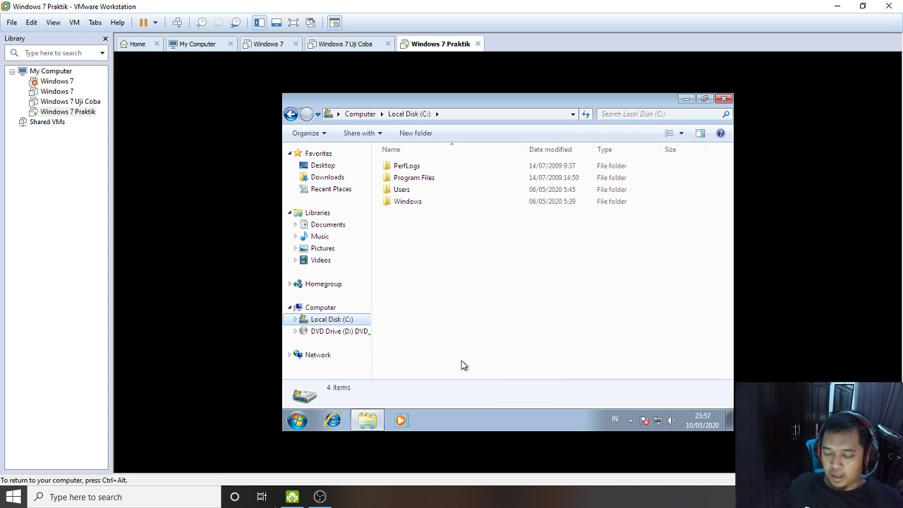
Step: Find and open Computer Management in the virtual machine, and show Disk Management
left_click(291, 422)
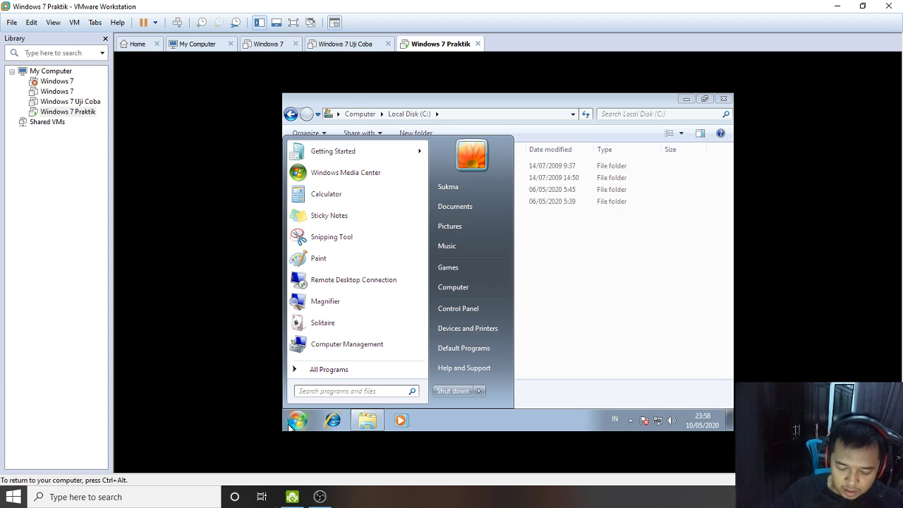
type("COM")
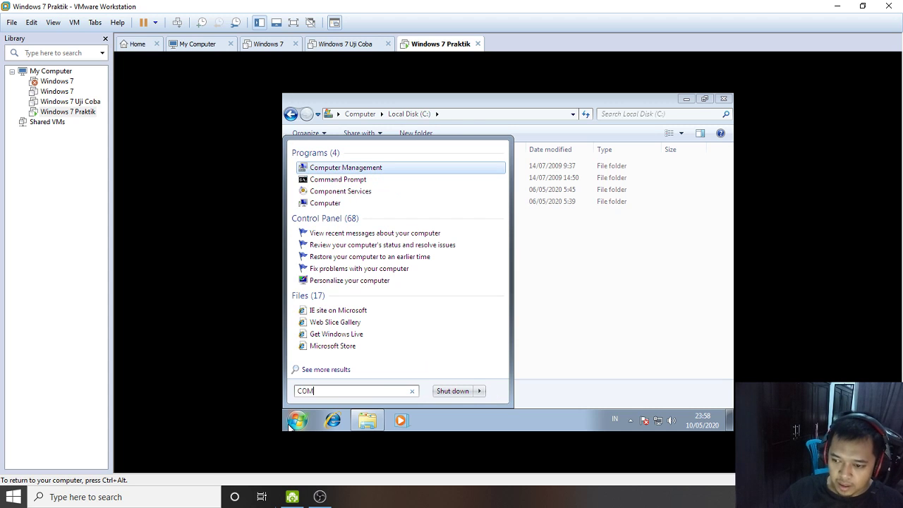
key("Return")
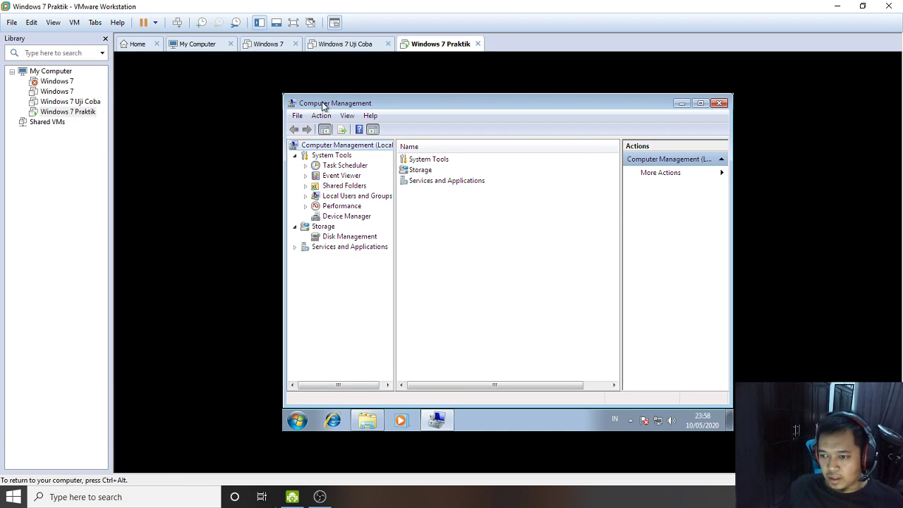
left_click(355, 239)
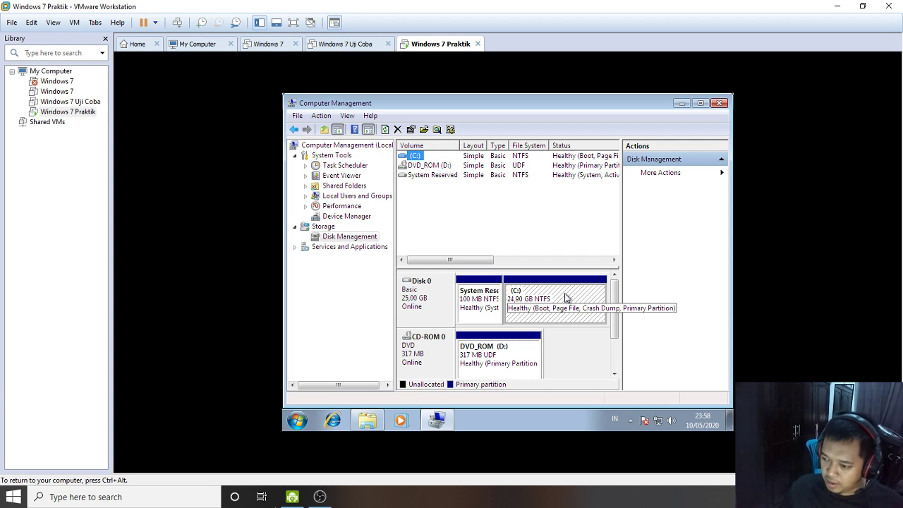
Step: Shrink the C: volume on Disk 0 by 11600 MB
right_click(565, 298)
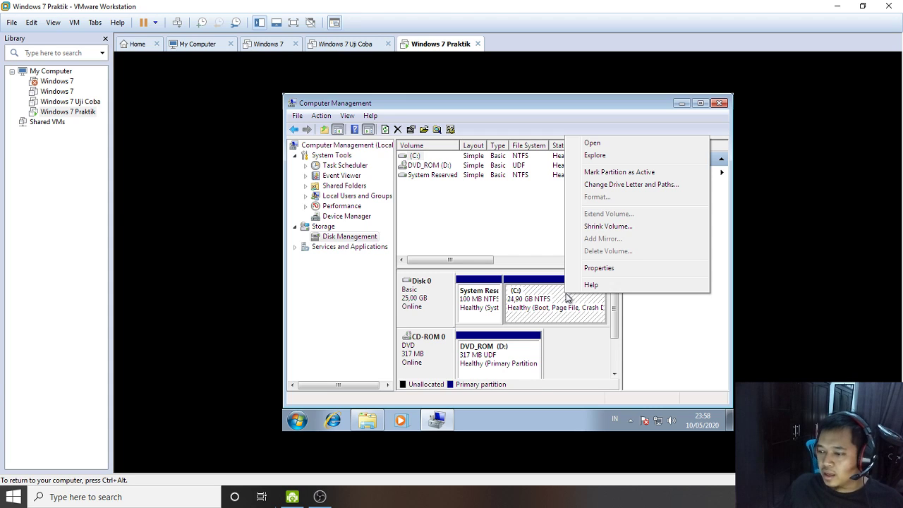
left_click(544, 313)
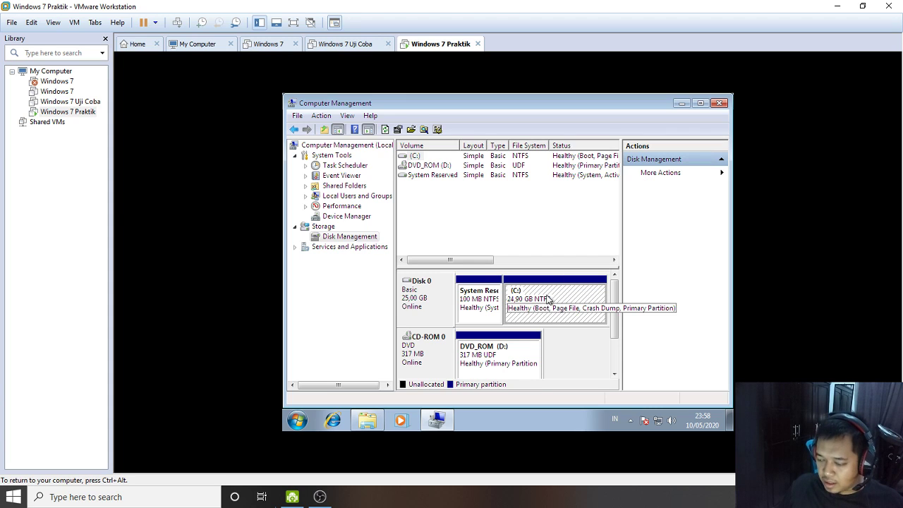
right_click(558, 289)
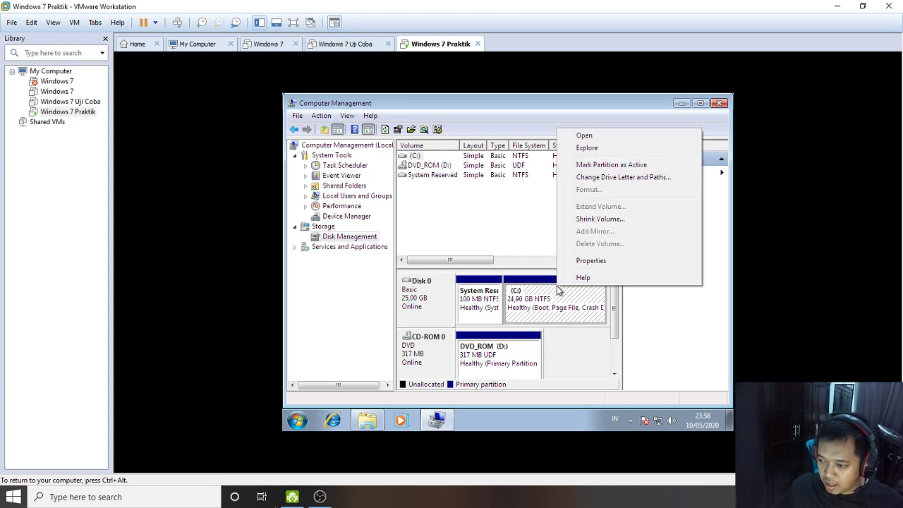
left_click(603, 224)
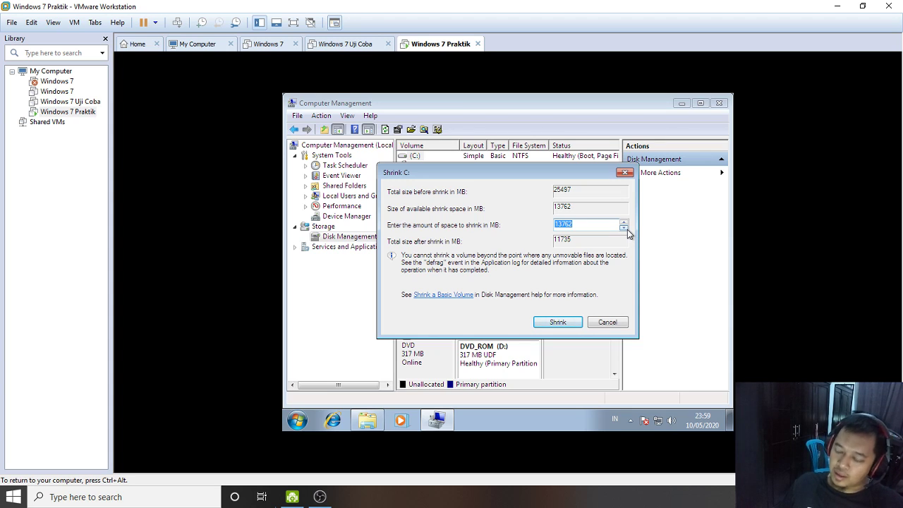
left_click(624, 227)
left_click(623, 227)
left_click(623, 227)
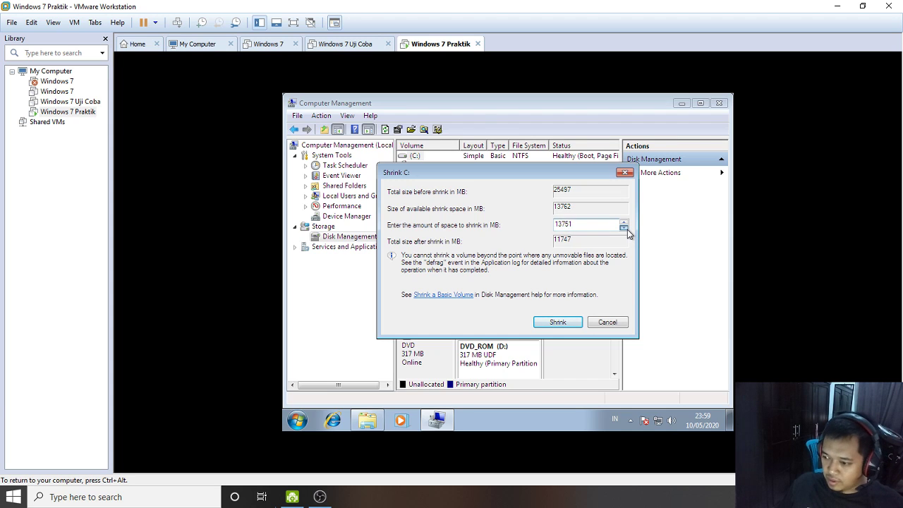
left_click_drag(627, 229, 627, 230)
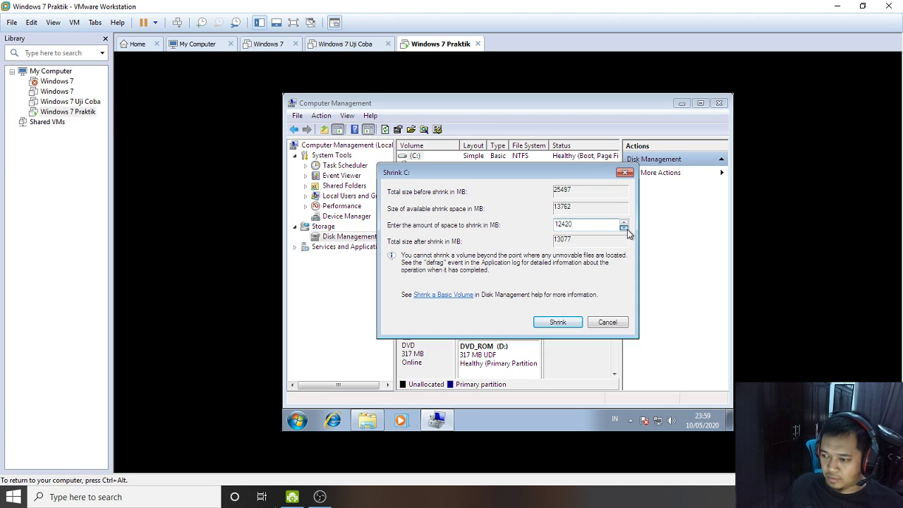
left_click(623, 227)
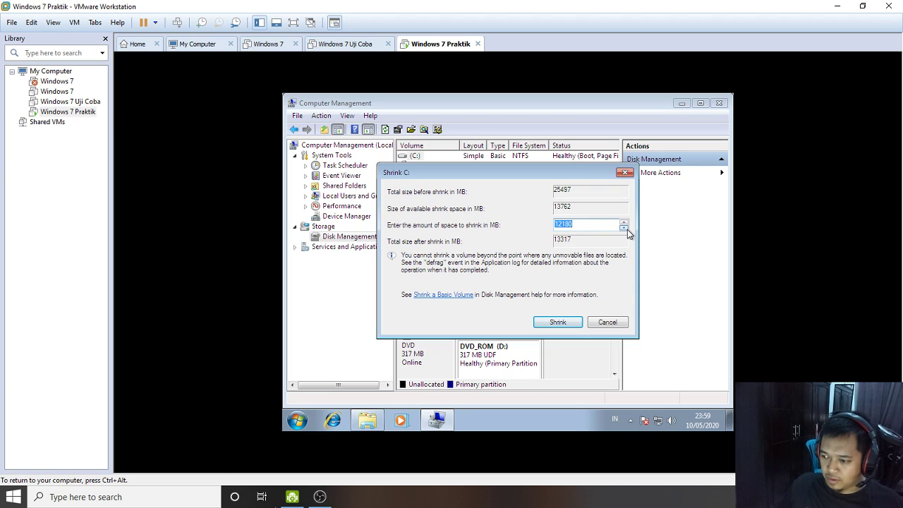
left_click(624, 227)
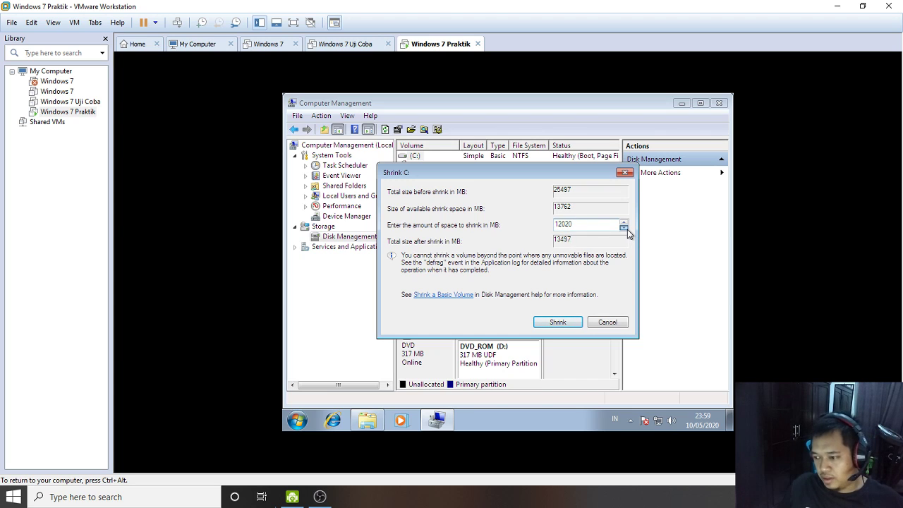
left_click(624, 227)
left_click(623, 227)
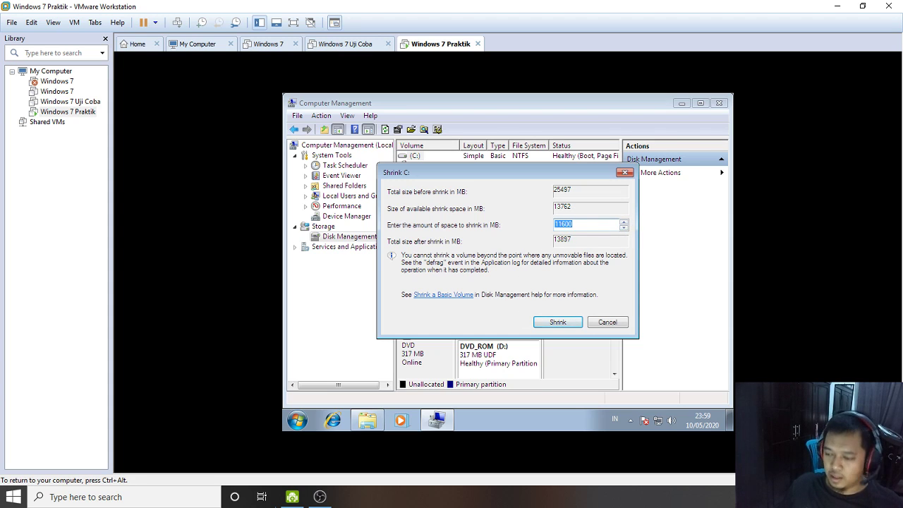
left_click(558, 322)
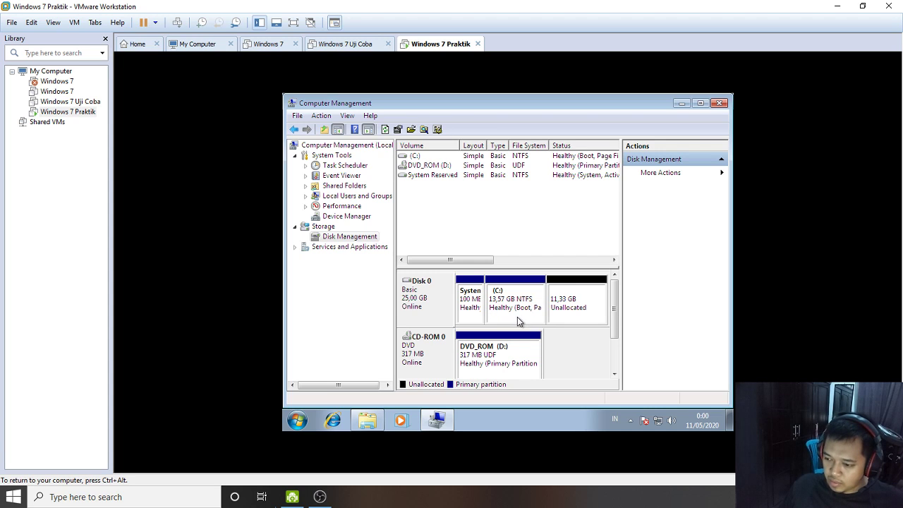
left_click(585, 301)
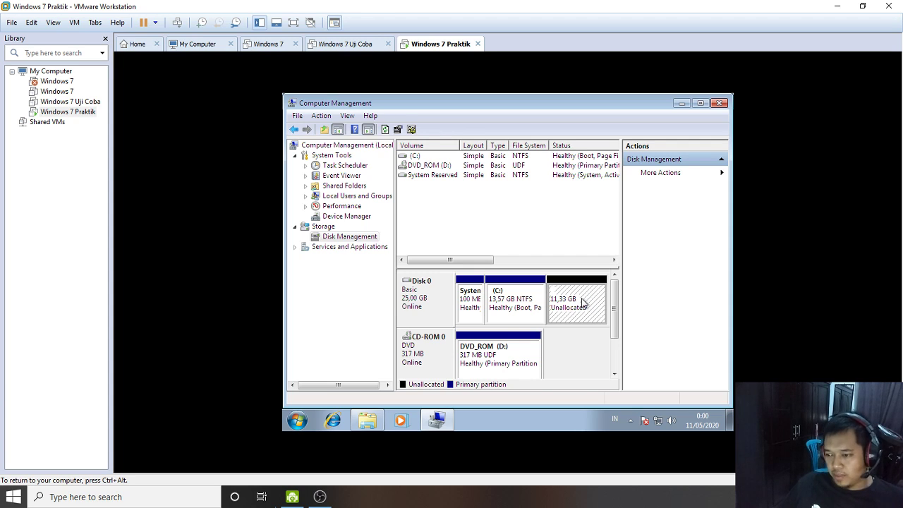
right_click(582, 302)
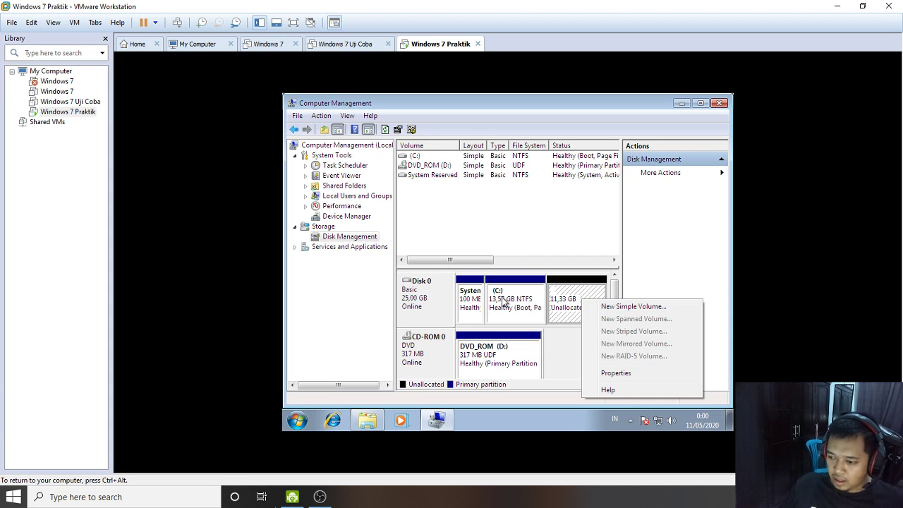
left_click(569, 303)
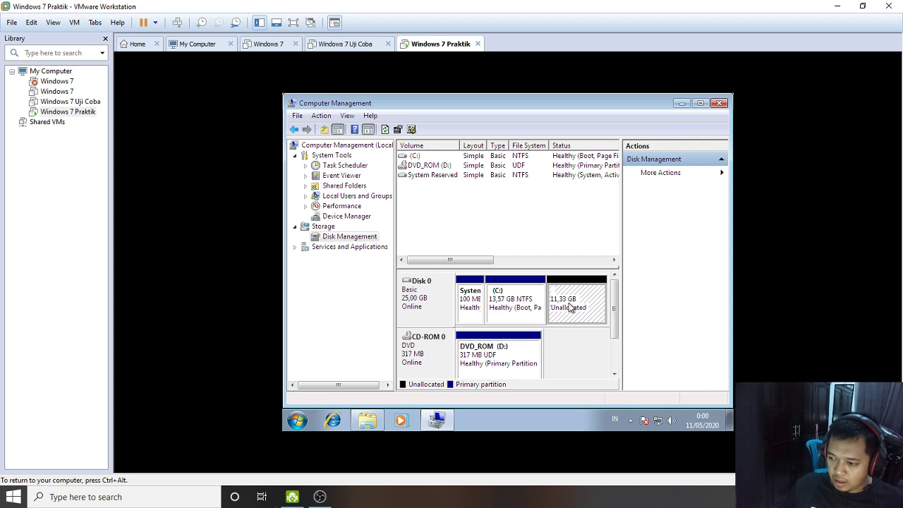
right_click(571, 307)
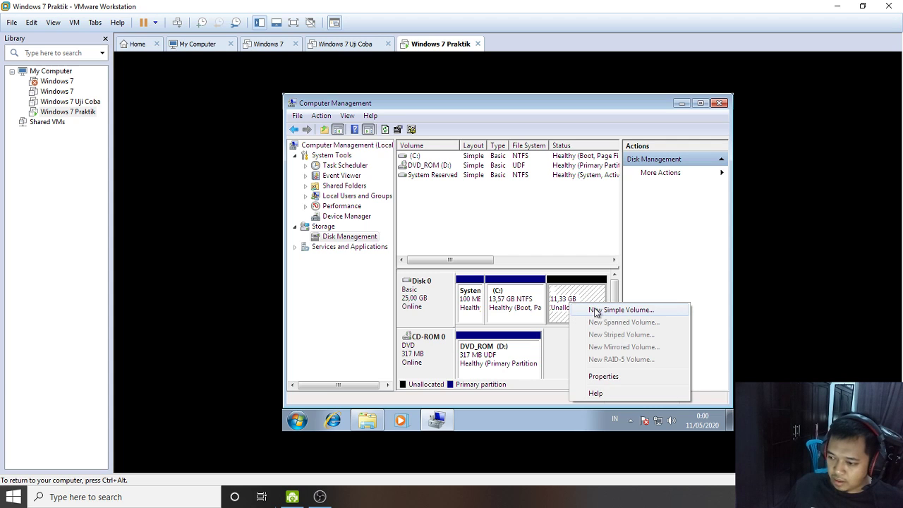
left_click(597, 315)
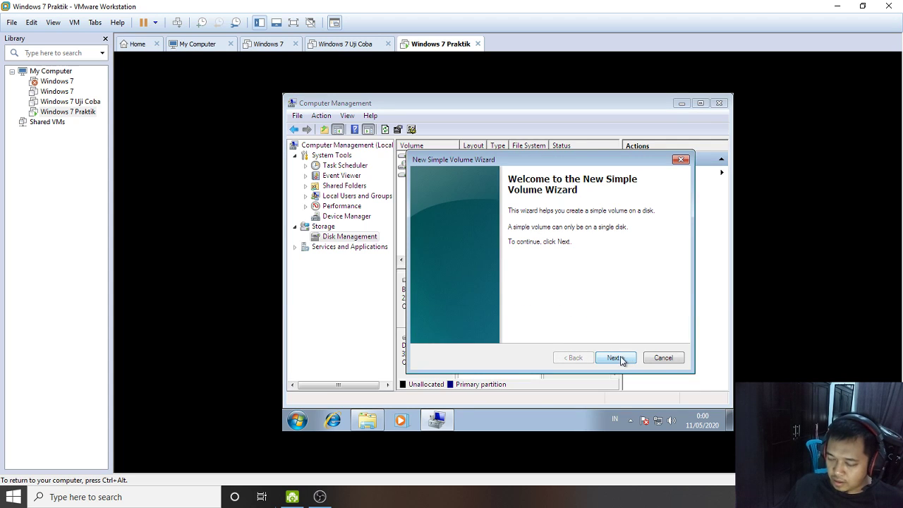
left_click(663, 357)
Step: Create an 11600 MB simple volume in Disk 0's unallocated space, with drive letter E, NTFS, label New Volume and quick format
right_click(577, 317)
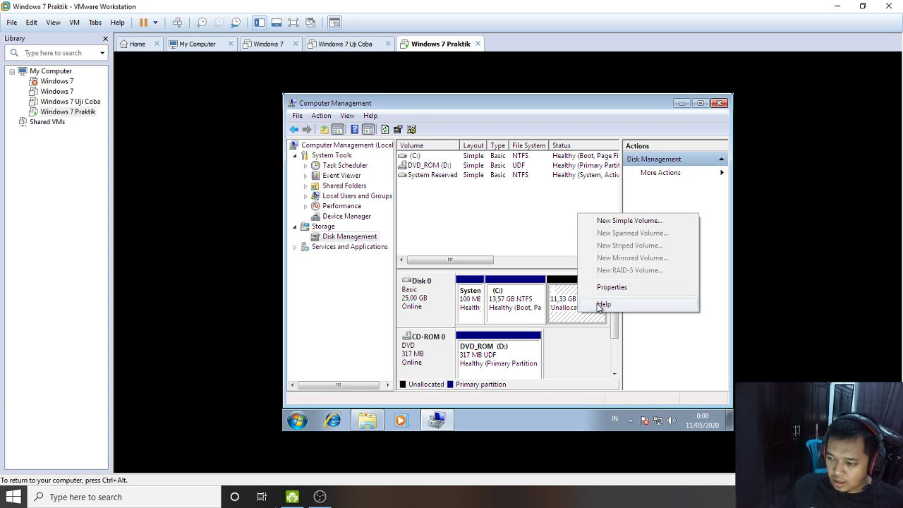
left_click(615, 223)
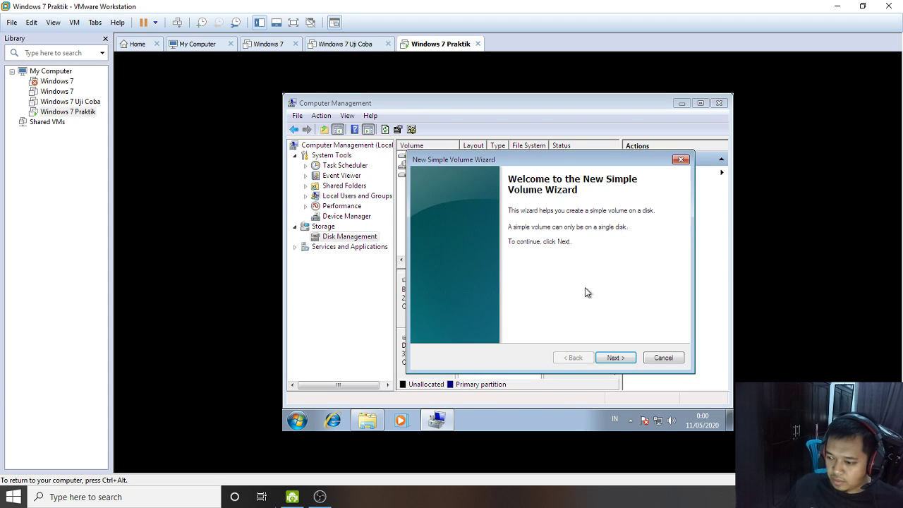
left_click(611, 361)
left_click(611, 360)
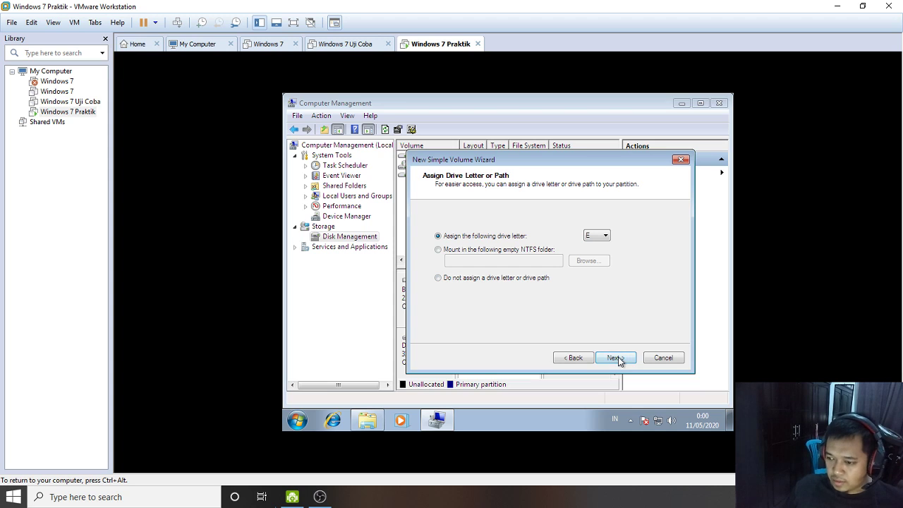
left_click(618, 360)
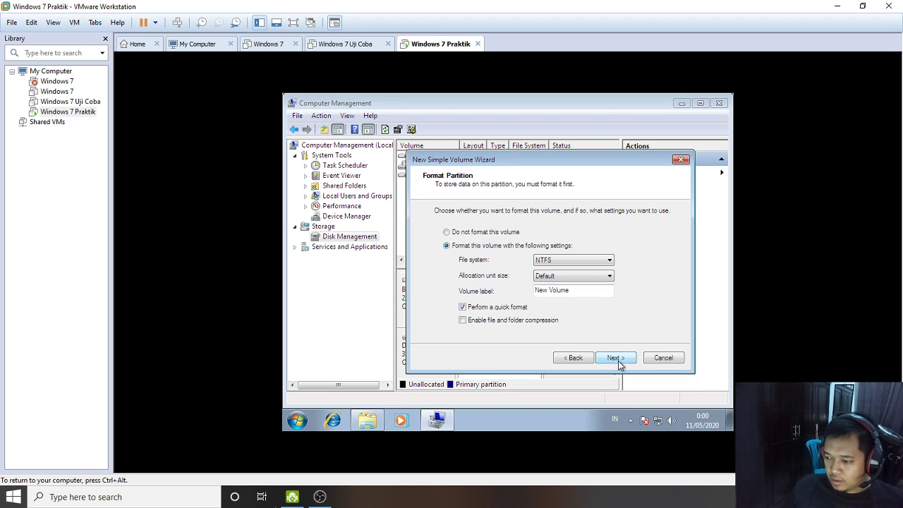
left_click(618, 361)
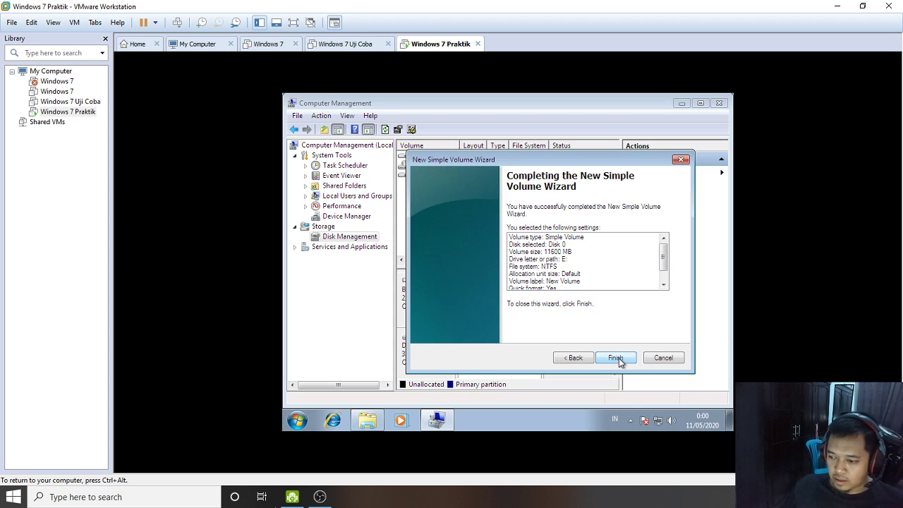
left_click(616, 357)
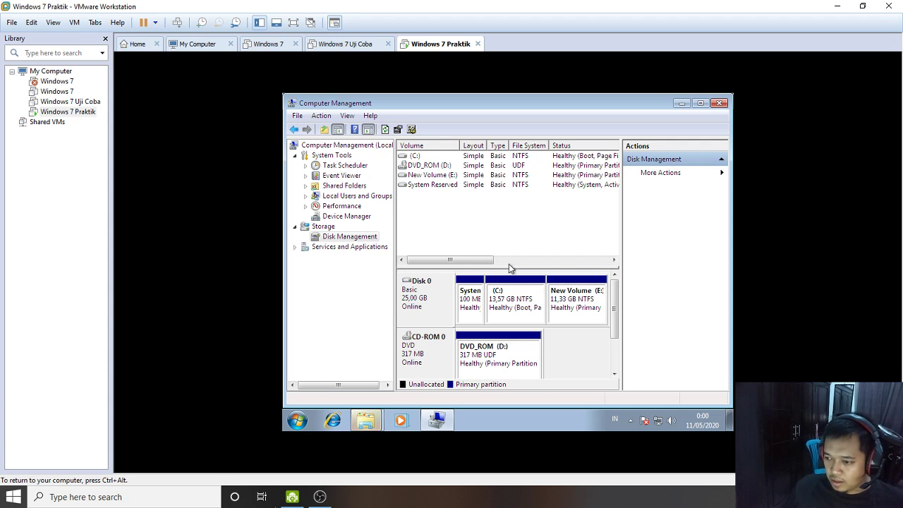
Step: Close Computer Management and AutoPlay, and view the contents of DVD Drive (D:) and New Volume (E:) in the file explorer
left_click(433, 185)
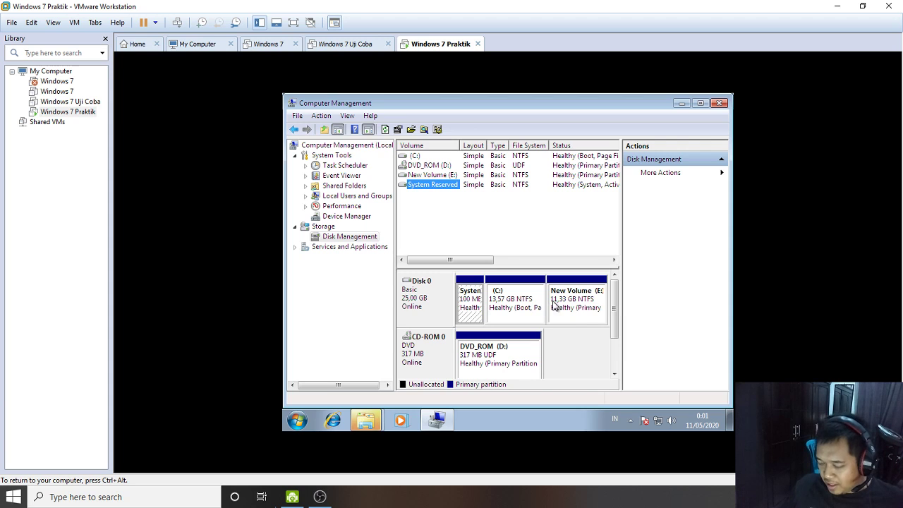
left_click(719, 104)
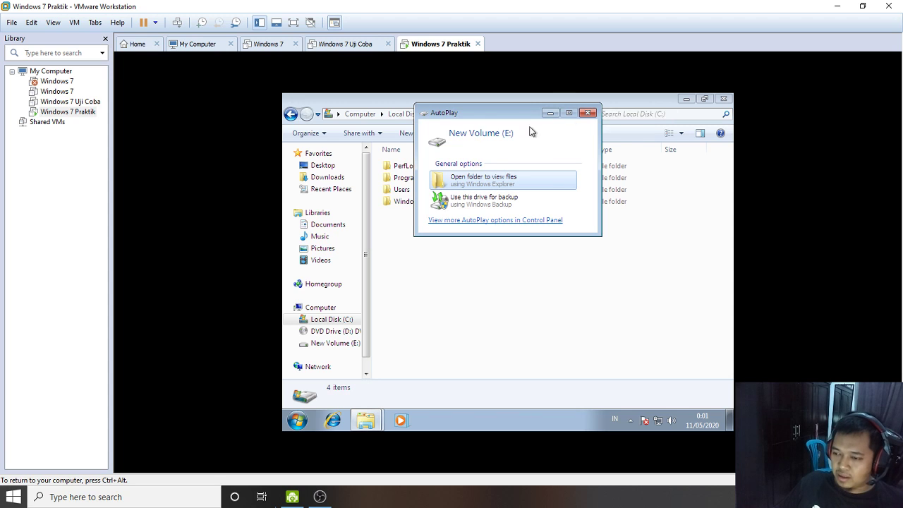
left_click(587, 113)
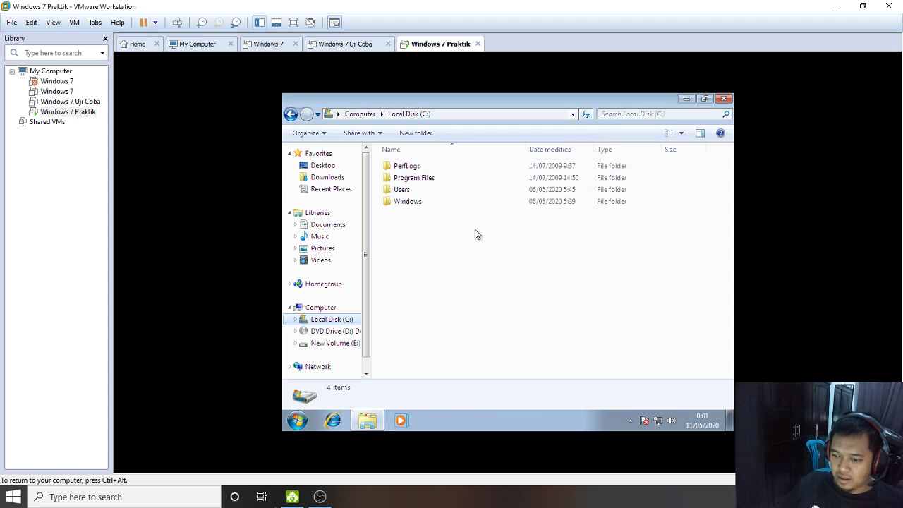
left_click(343, 333)
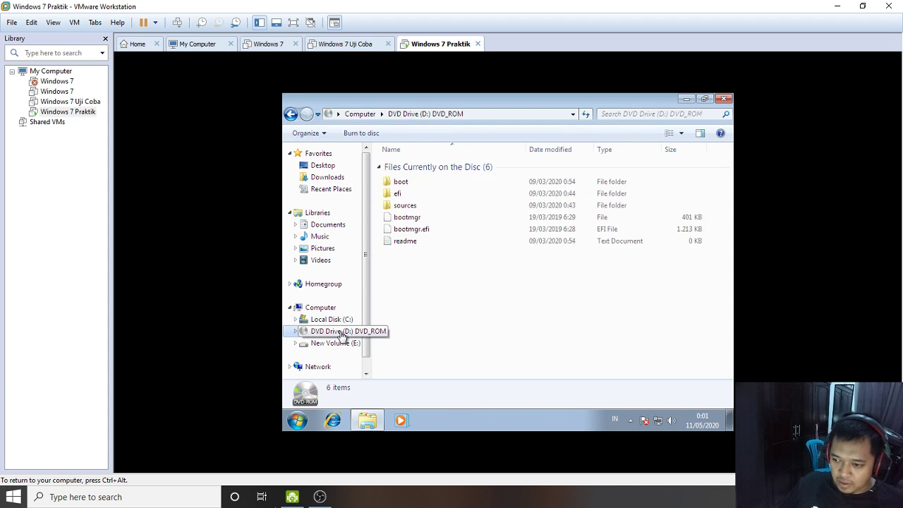
left_click(344, 349)
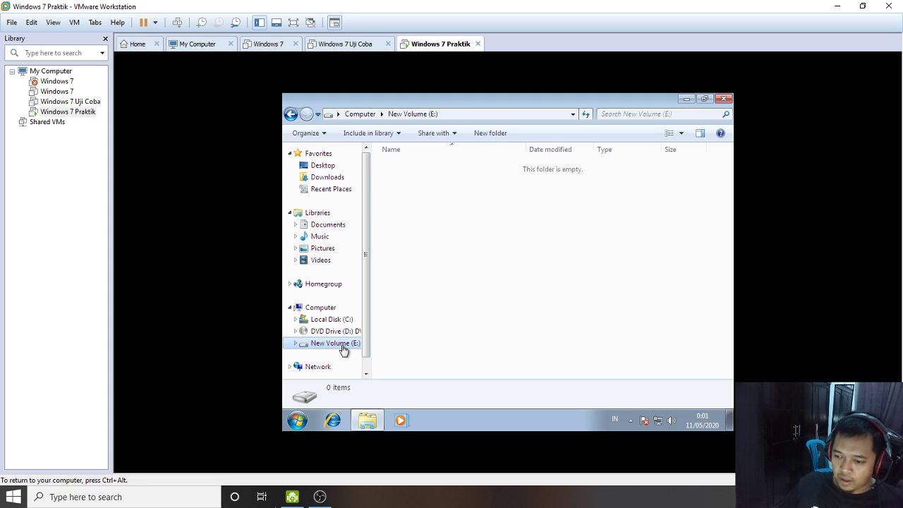
Step: Examine the properties of New Volume (E:), and view the contents of Local Disk (C:) and New Volume (E:)
right_click(344, 349)
left_click(371, 335)
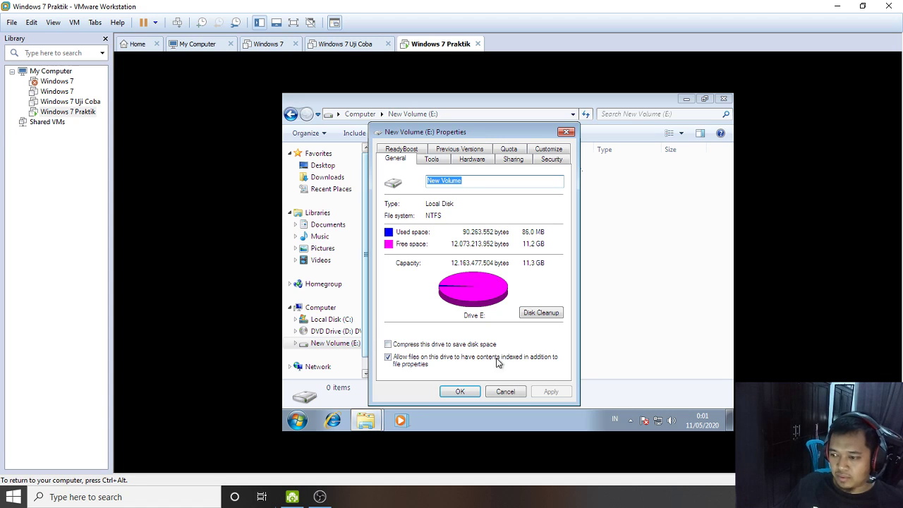
left_click(505, 391)
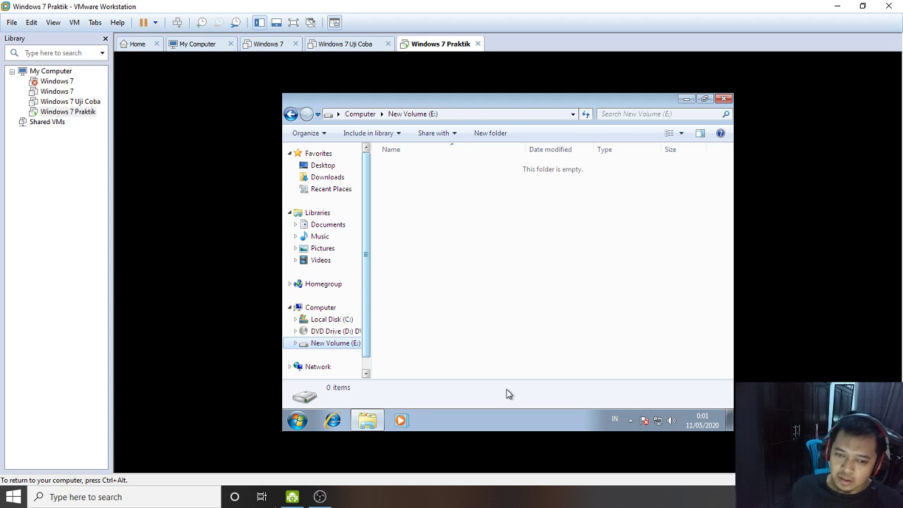
left_click(339, 321)
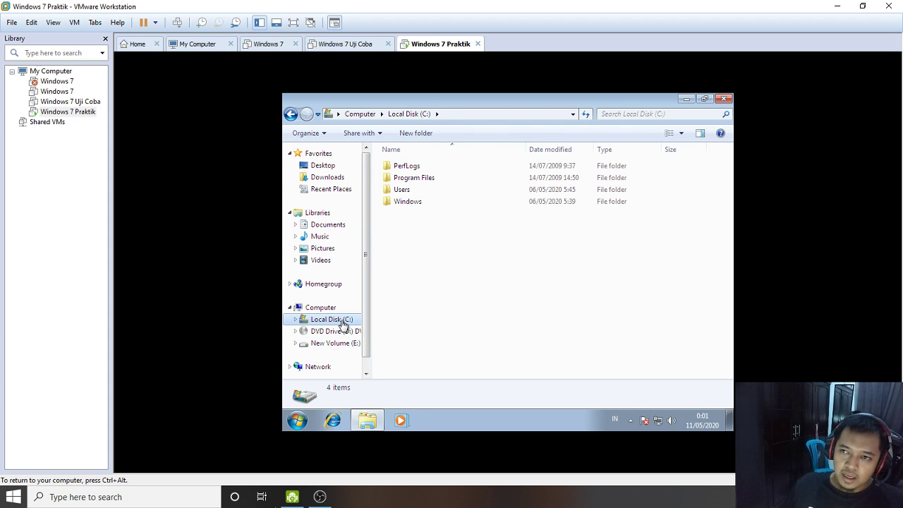
left_click(345, 345)
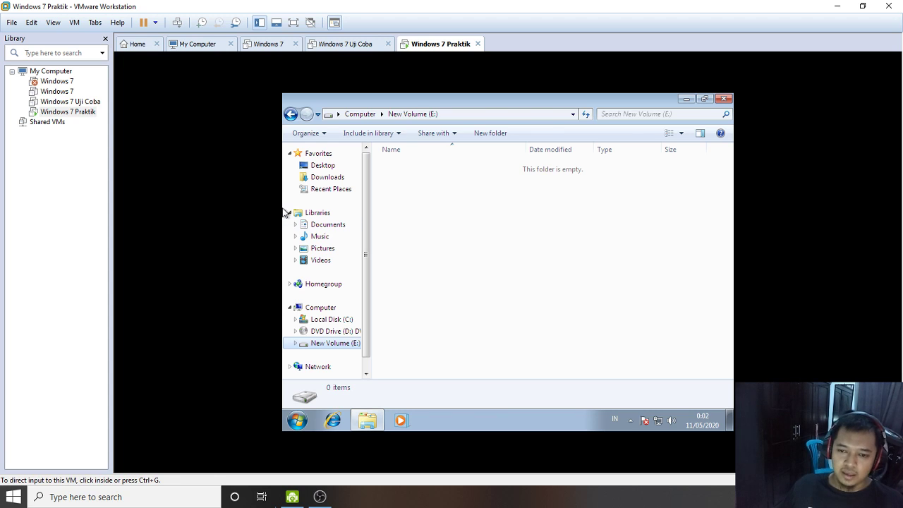
Step: Connect Symantec Ghost Boot CD 12.0.0.10695 (x86) [FileCR].iso to the virtual machine's CD/DVD (SATA) device, and view DVD Drive (D:)
left_click(155, 22)
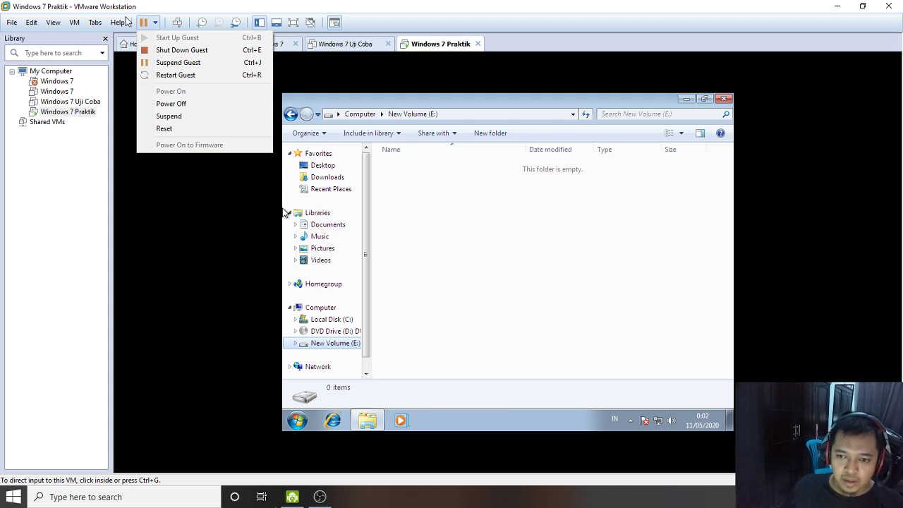
left_click(81, 24)
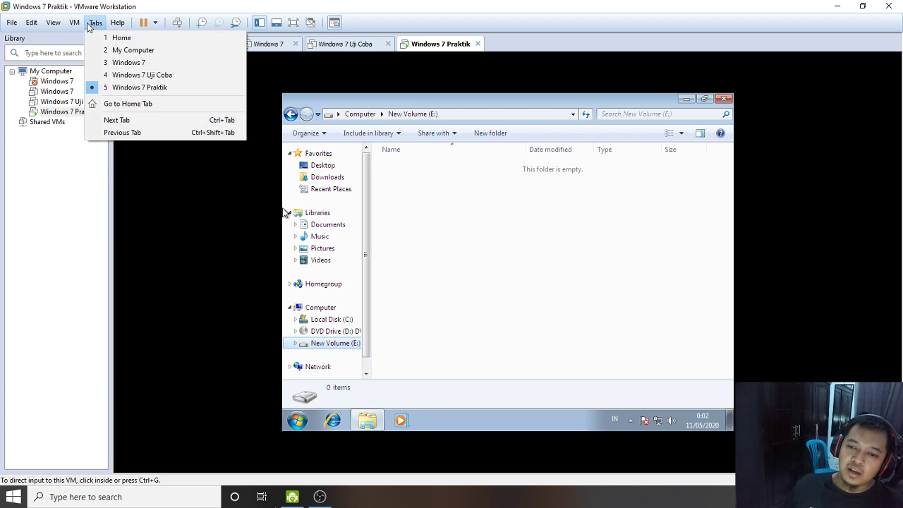
mouse_move(87, 52)
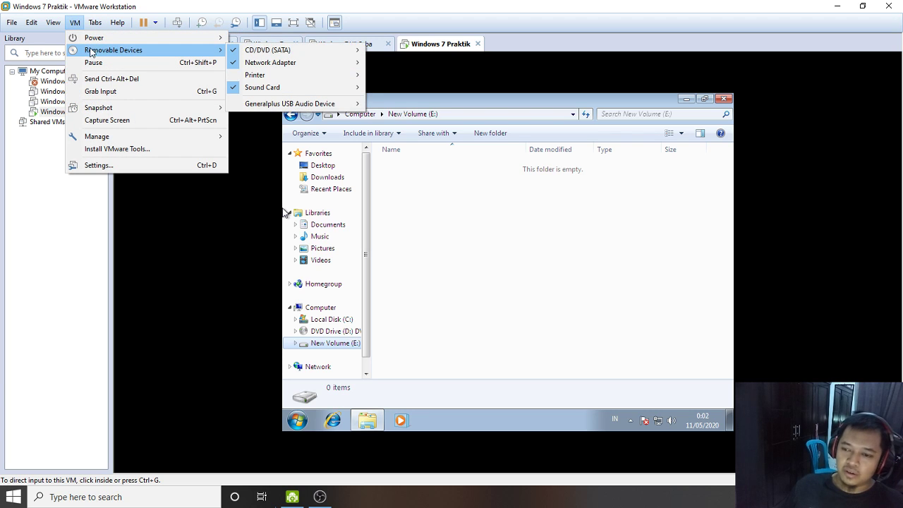
mouse_move(329, 51)
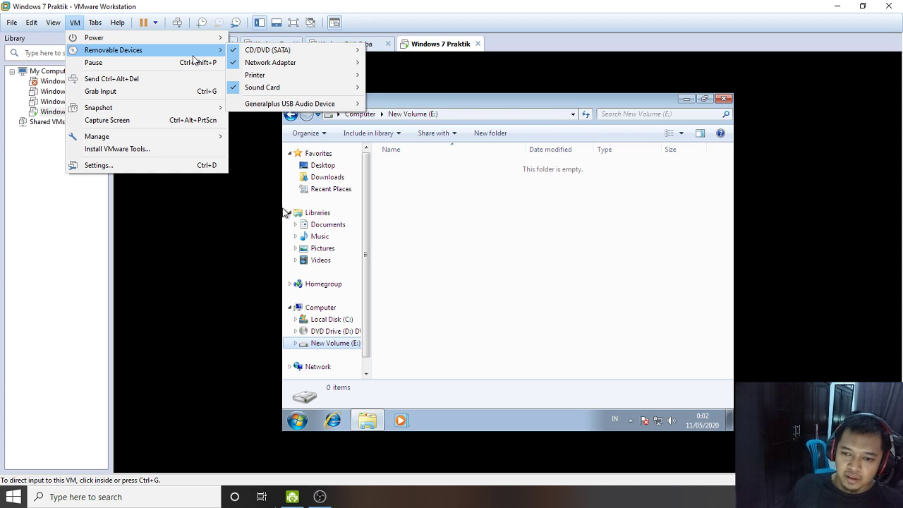
mouse_move(270, 55)
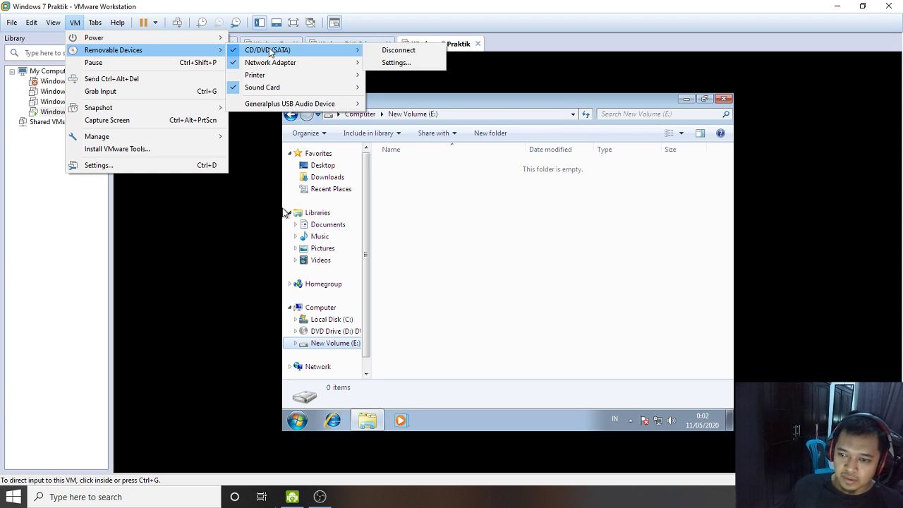
left_click(398, 63)
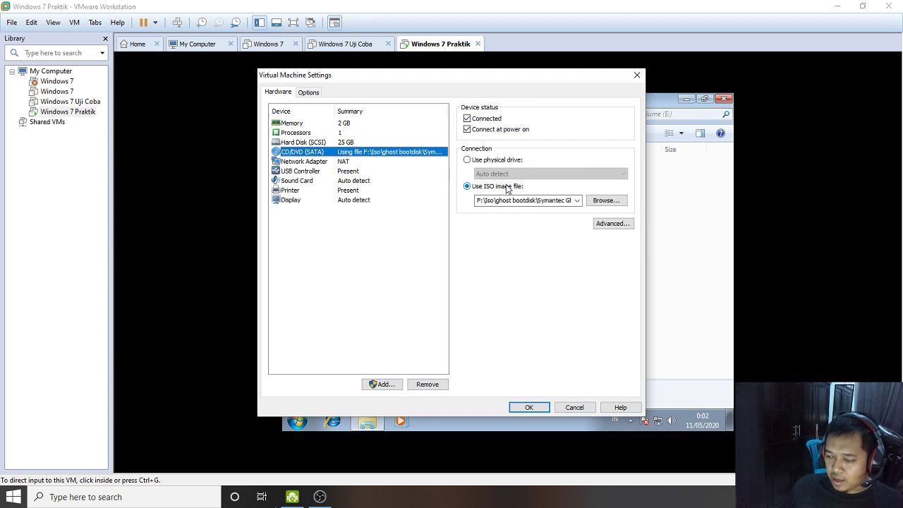
left_click(598, 204)
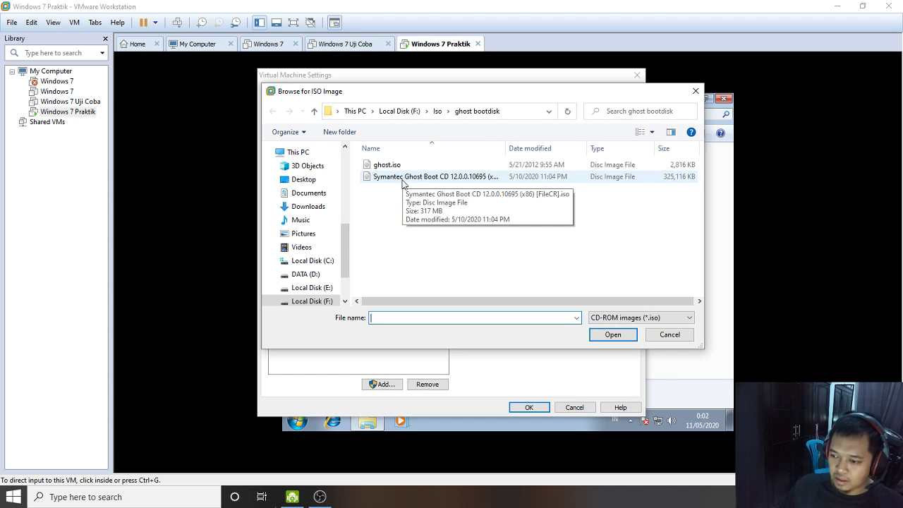
left_click(403, 178)
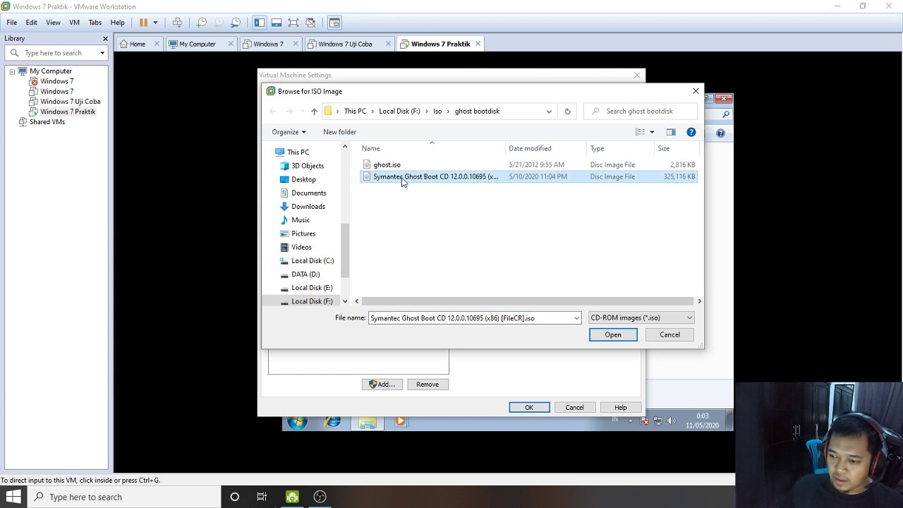
left_click(611, 336)
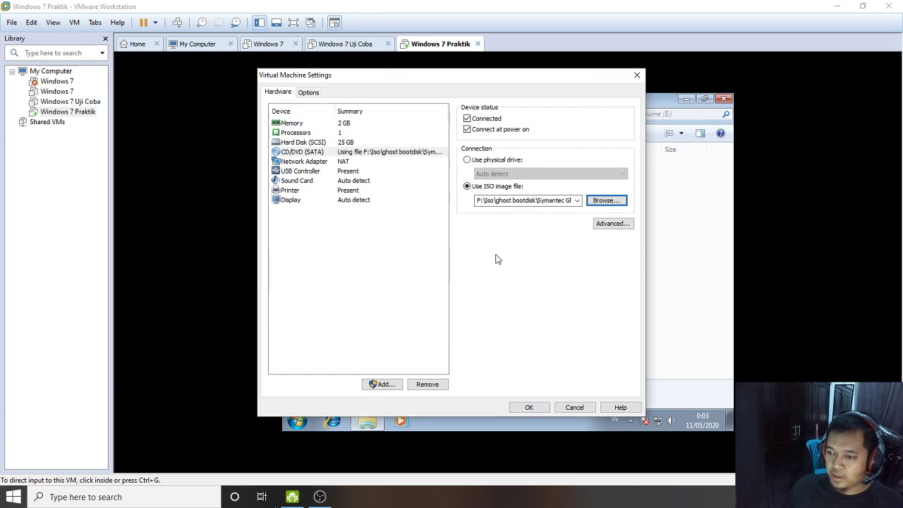
left_click(525, 407)
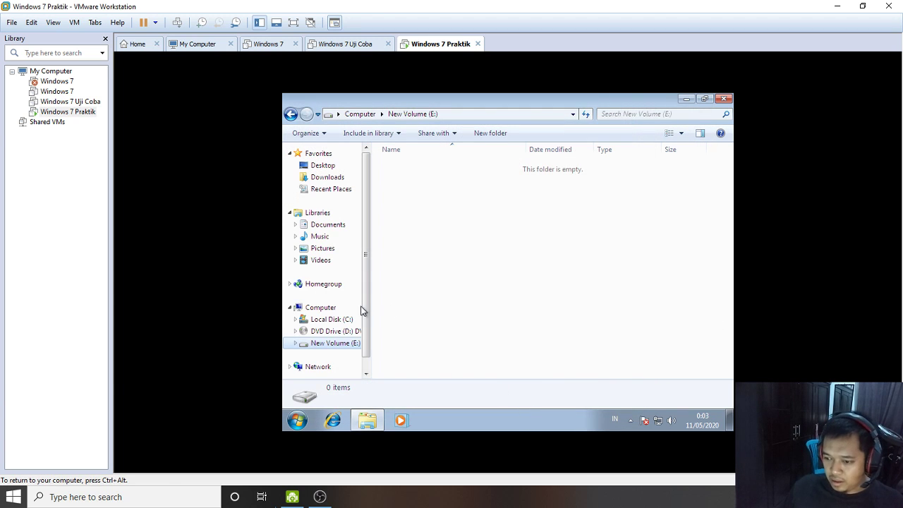
left_click(323, 332)
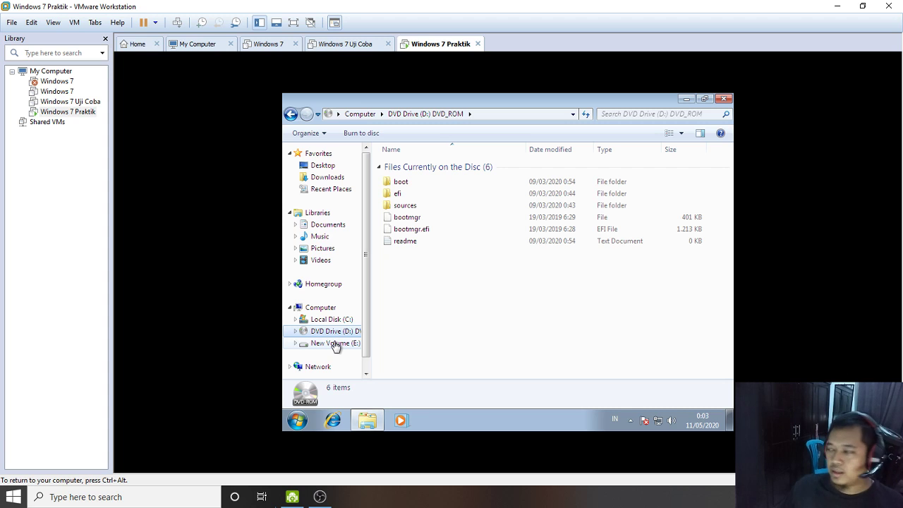
Step: Restart the Windows 7 guest and boot it from the CD
left_click(296, 421)
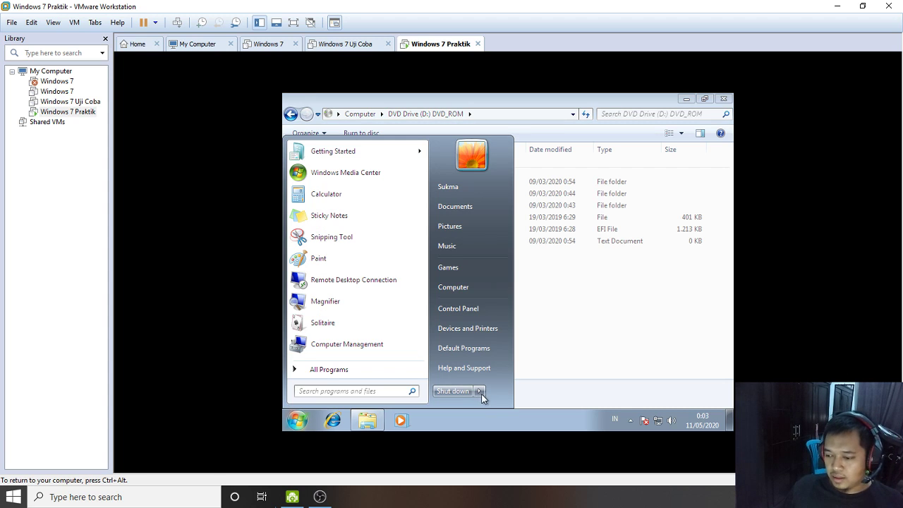
left_click(482, 393)
left_click(514, 367)
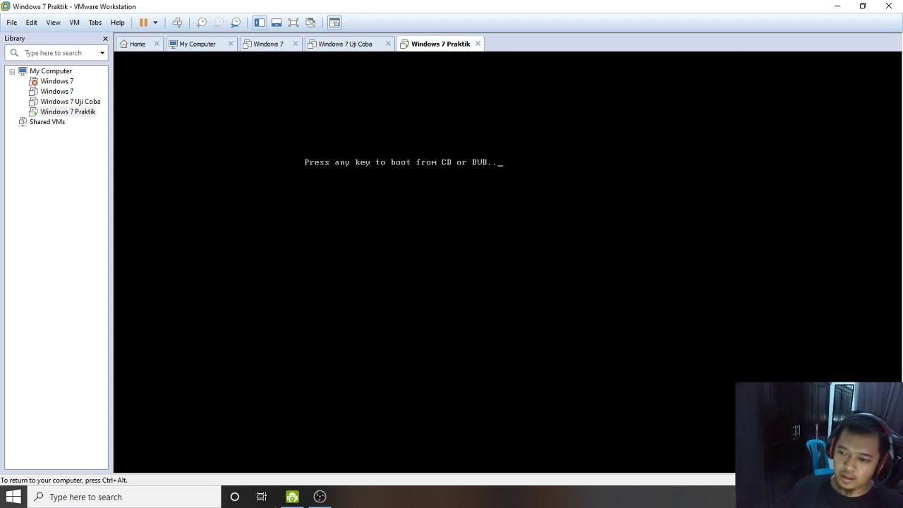
key("Return")
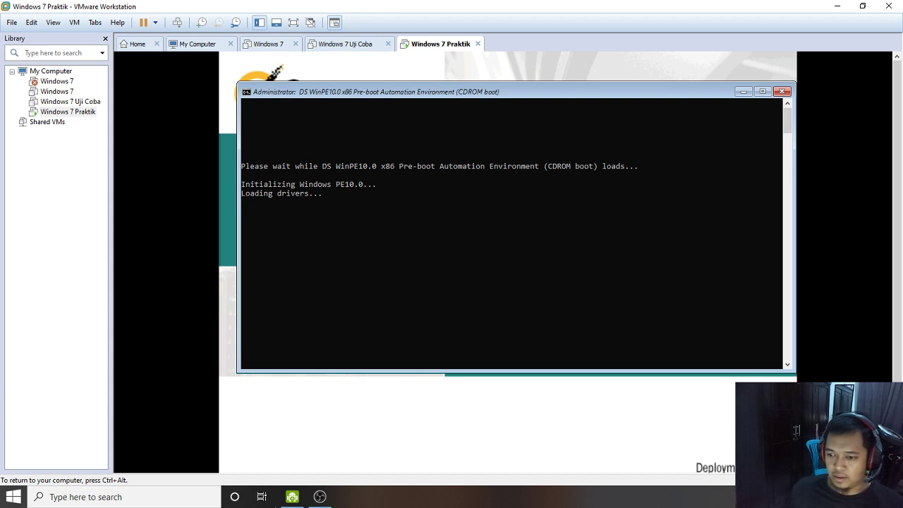
left_click(495, 247)
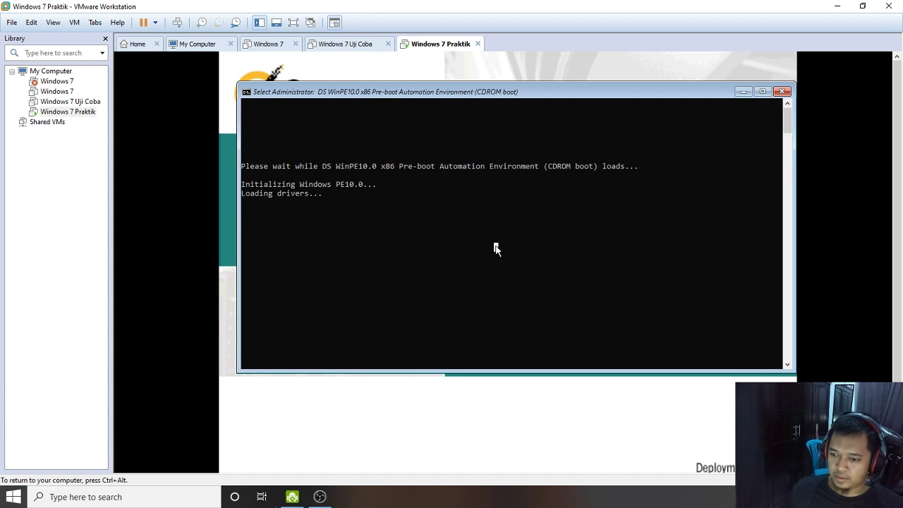
left_click(292, 193)
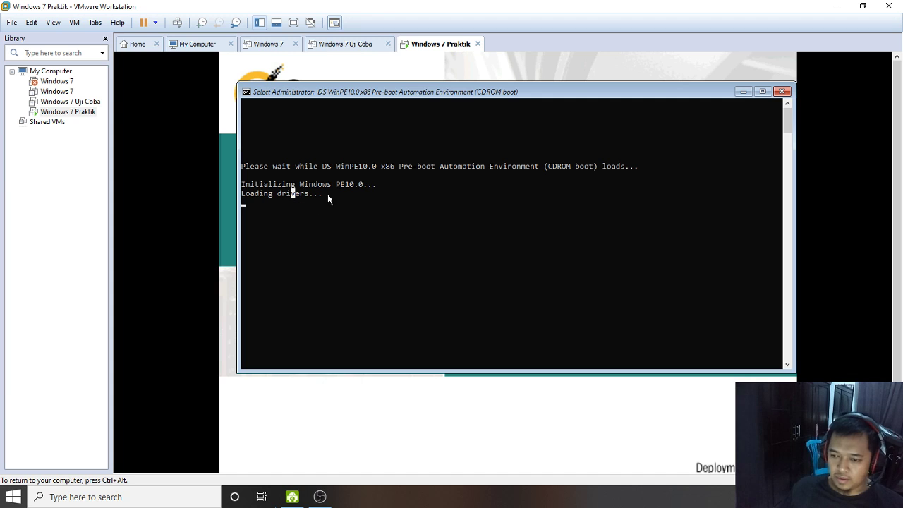
left_click(328, 193)
right_click(329, 199)
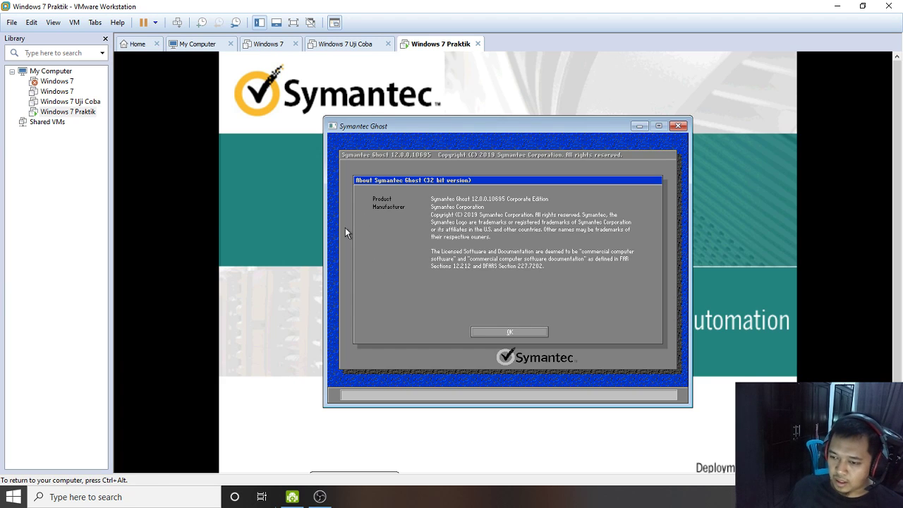
Step: Dismiss the About Symantec Ghost notice and start a local partition-to-image backup with drive 1 as the source
left_click(524, 334)
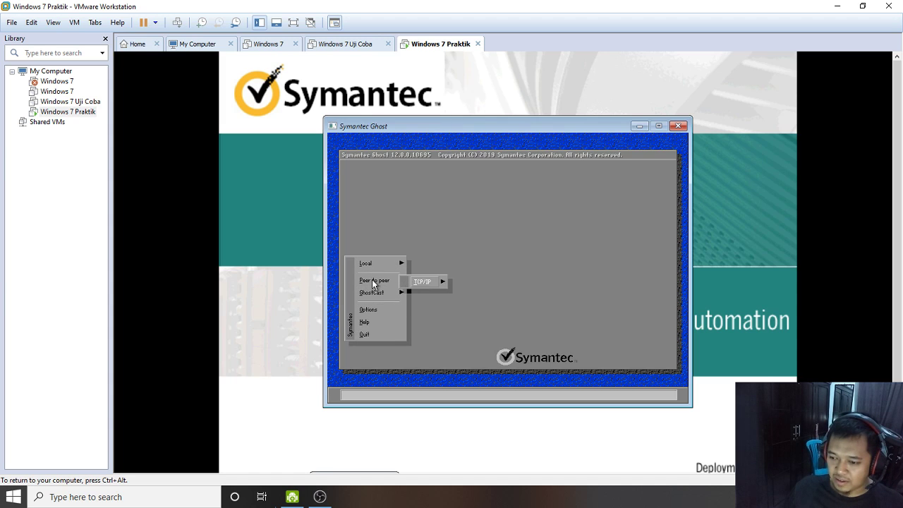
mouse_move(378, 268)
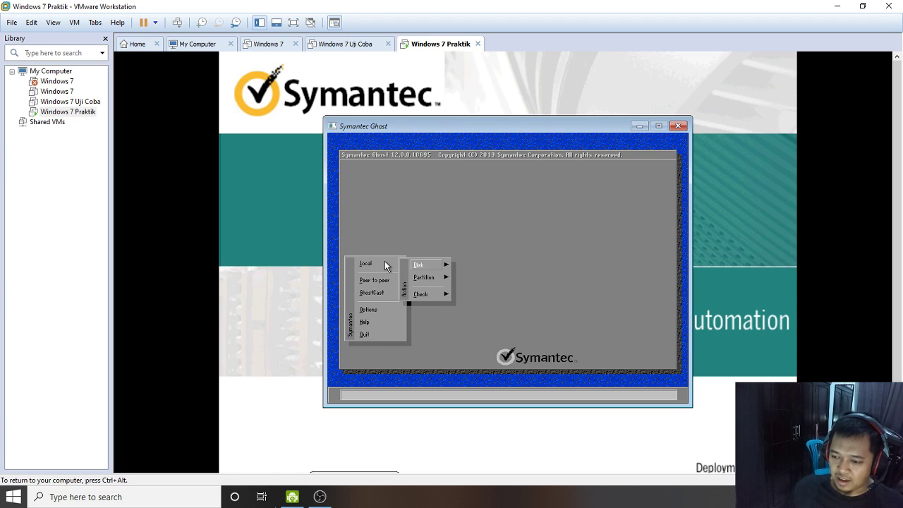
mouse_move(438, 266)
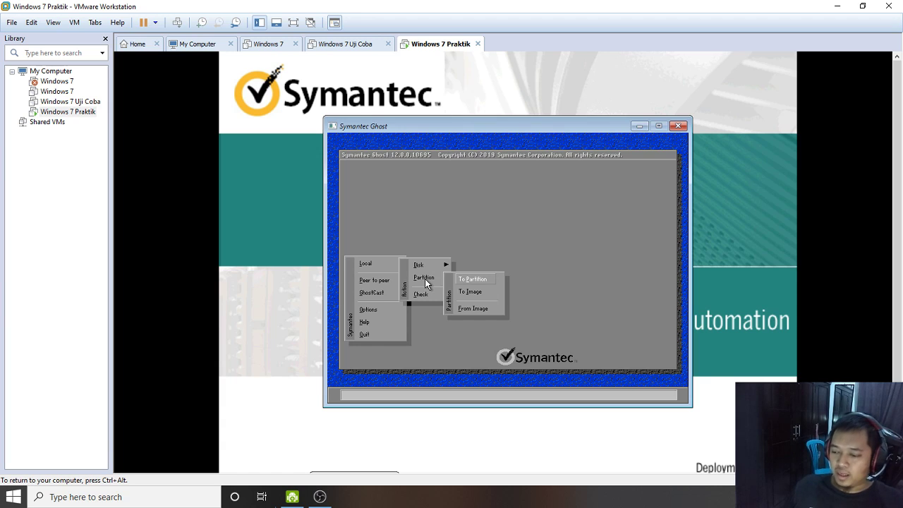
left_click(478, 292)
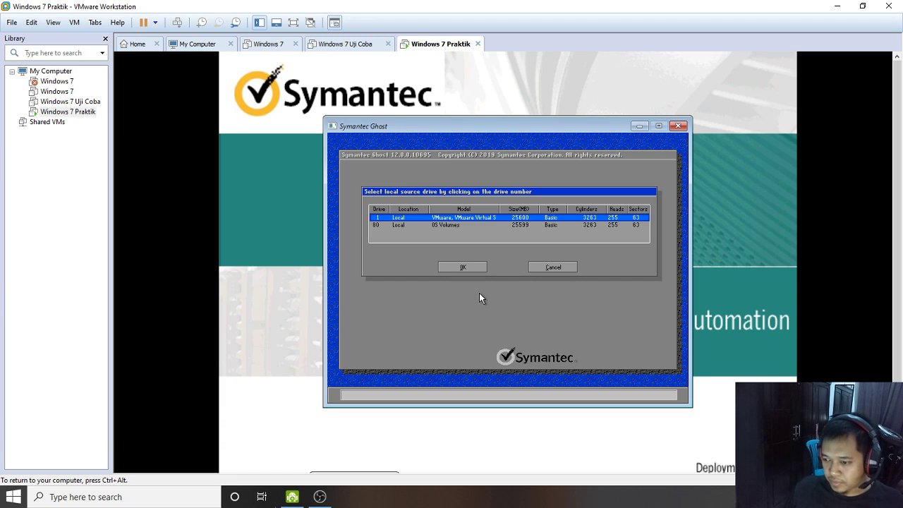
left_click(459, 219)
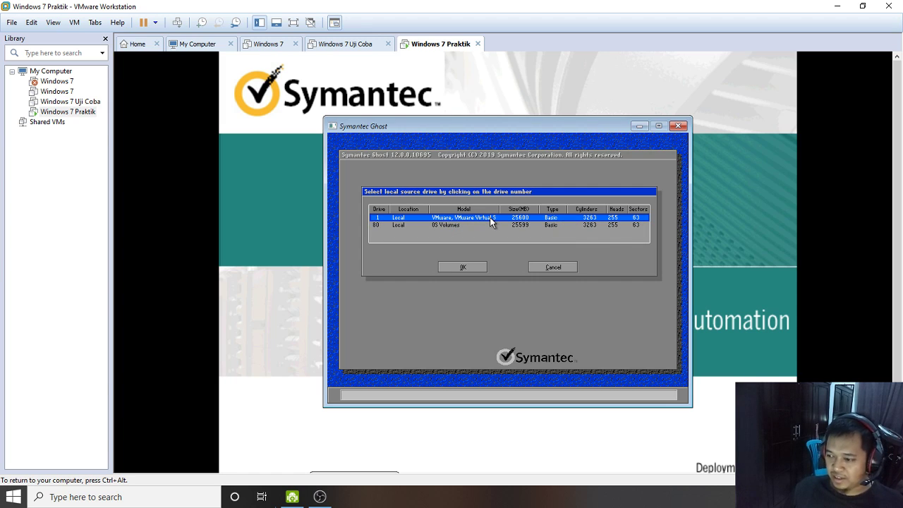
left_click(464, 268)
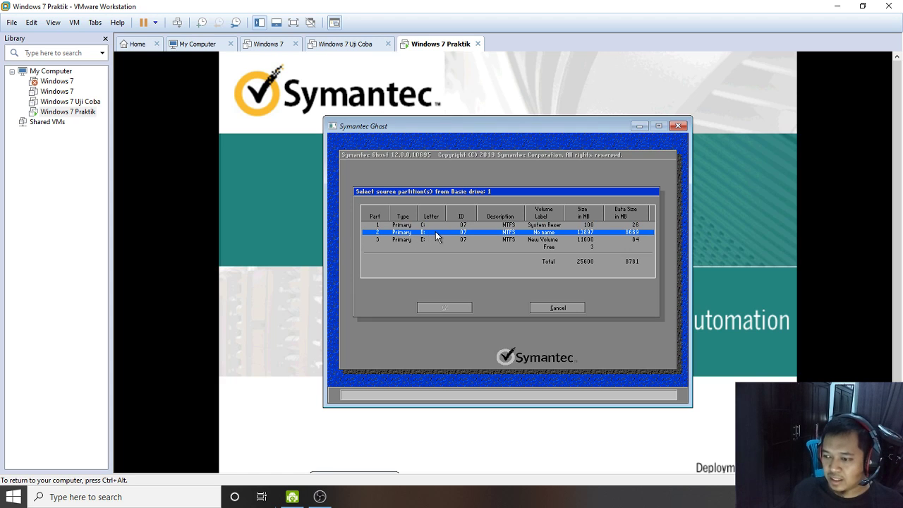
Step: Look through the partitions of drive 1 and choose partition 2 (D:, No name) as the source partition
key("Down")
key("Up")
key("Up")
key("Down")
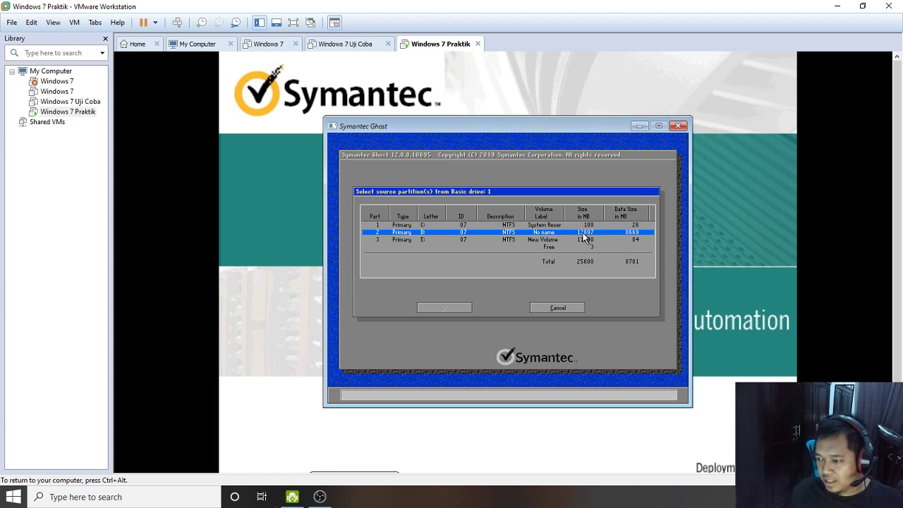
key("Down")
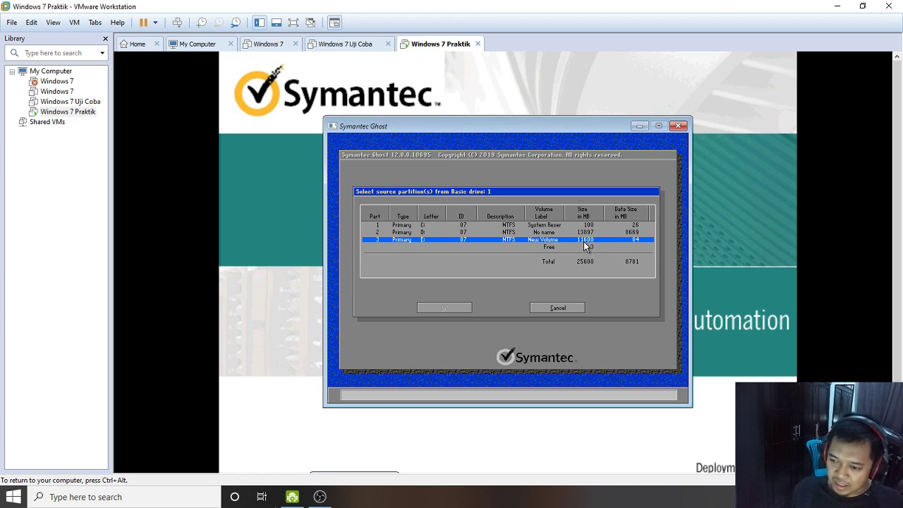
left_click(584, 233)
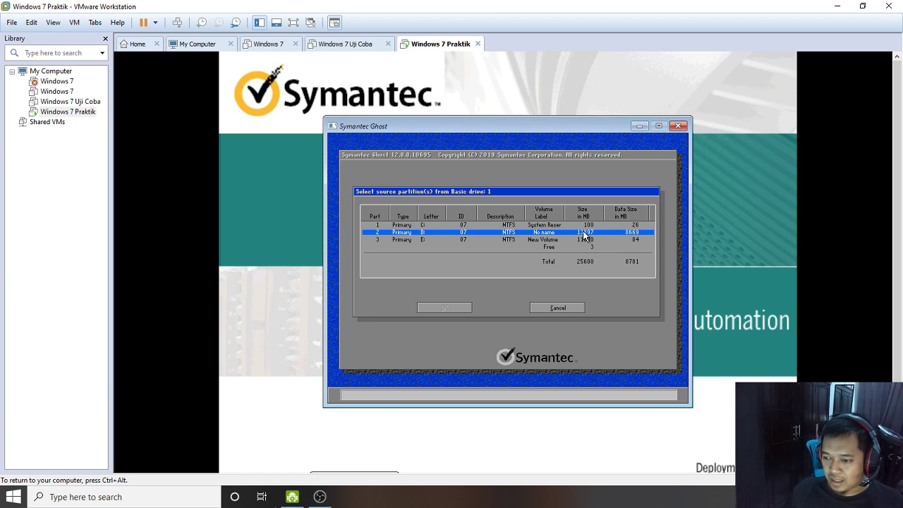
left_click(585, 227)
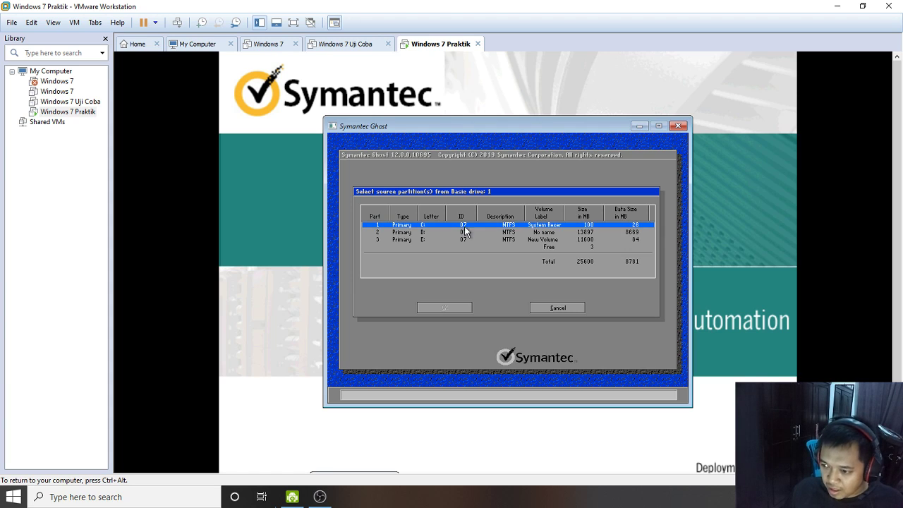
left_click(417, 235)
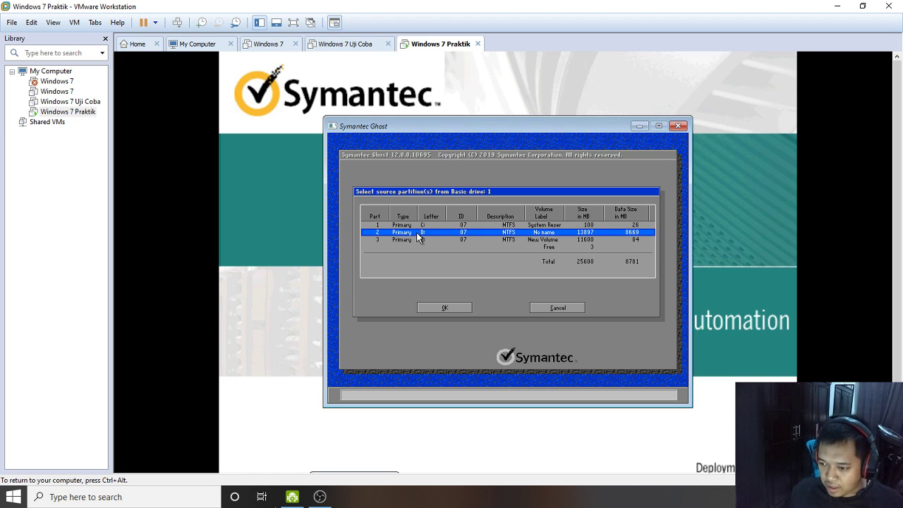
left_click(455, 309)
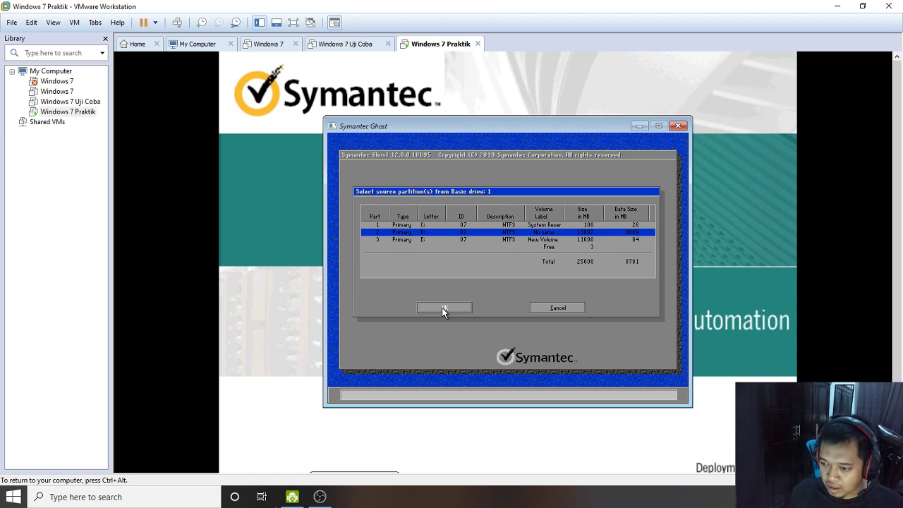
left_click(443, 311)
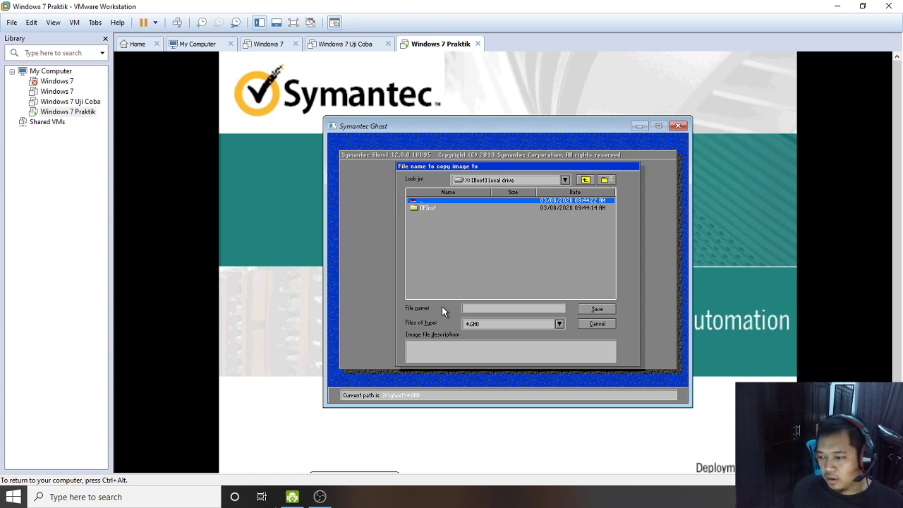
Step: Save the image as Cloning Win7 on the E: New Volume partition with Fast compression and start creating it
left_click(611, 171)
left_click(564, 180)
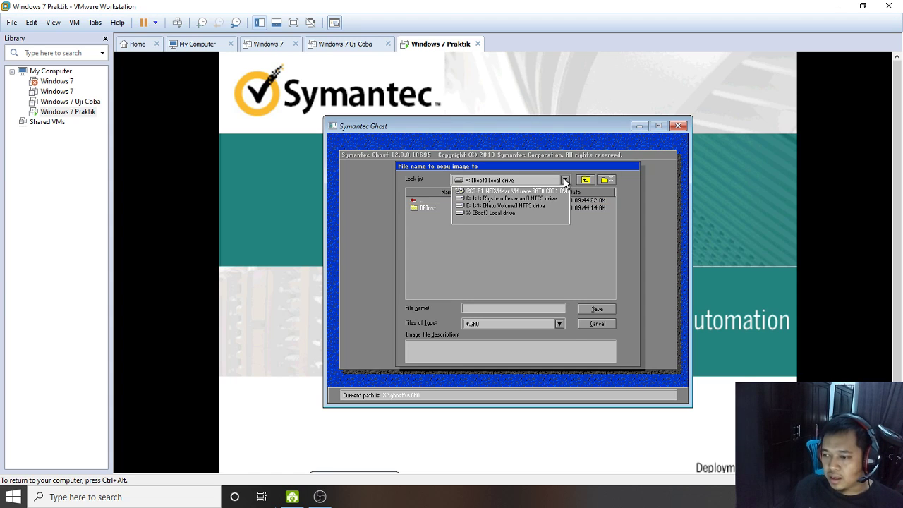
left_click(494, 206)
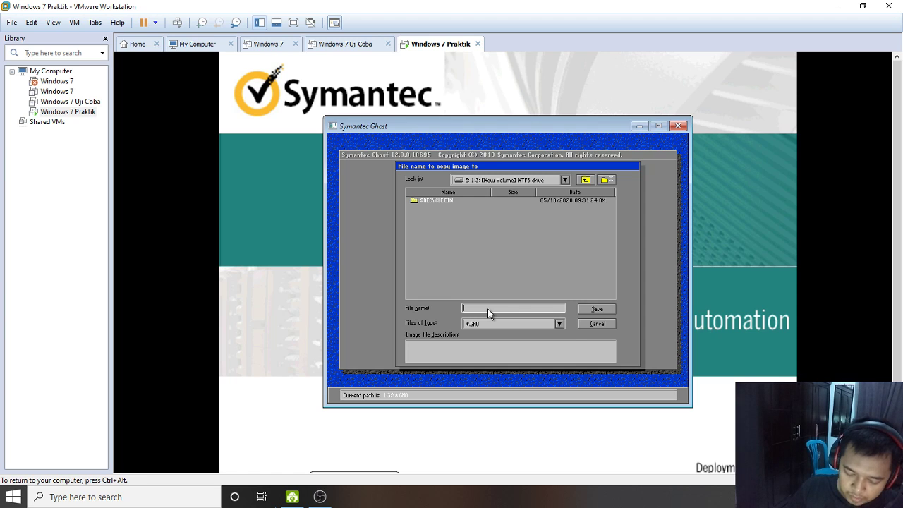
type("Cloning Win7")
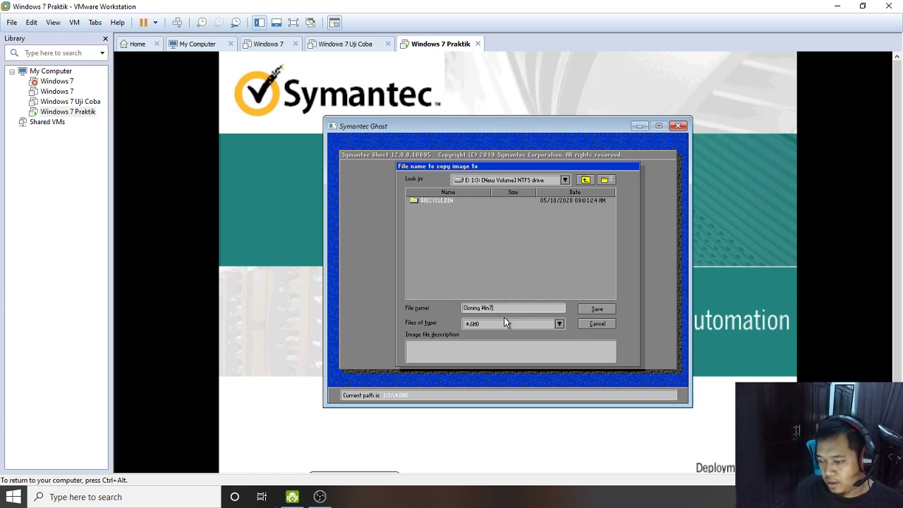
left_click(597, 311)
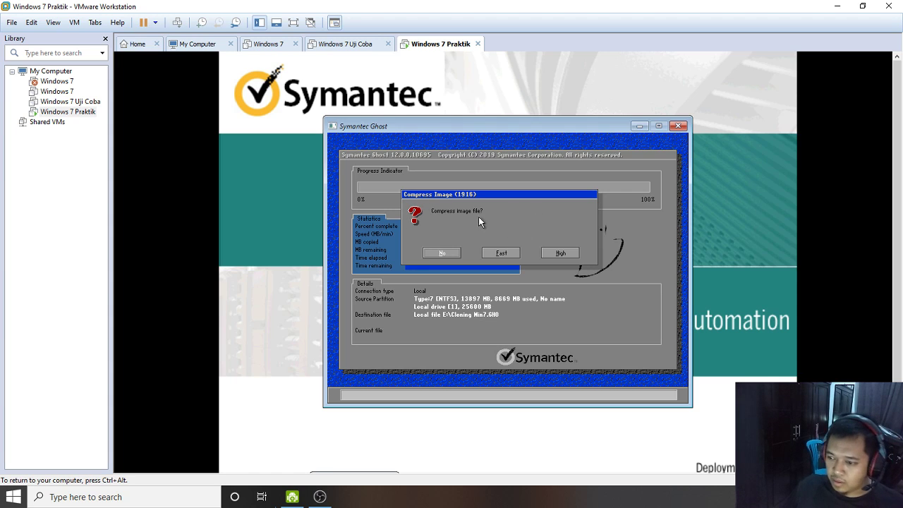
left_click(496, 254)
left_click(460, 254)
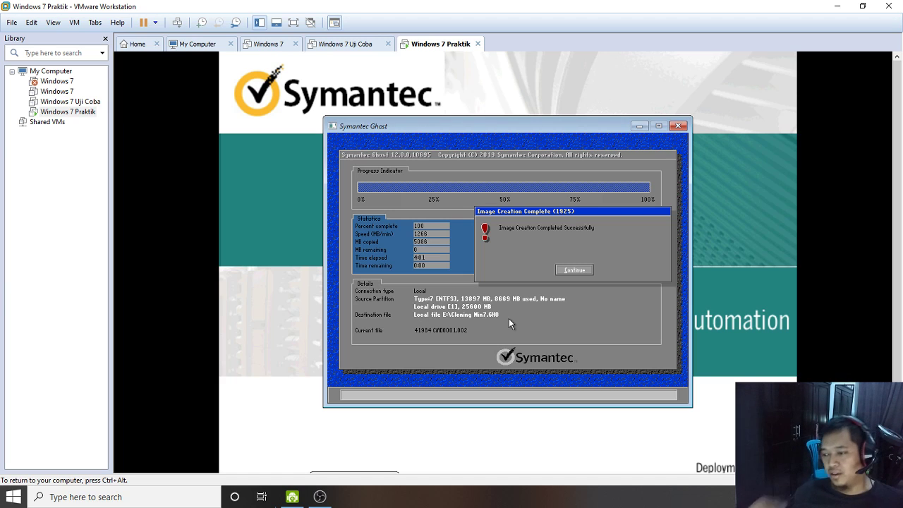
Step: Acknowledge the finished image creation, quit Symantec Ghost and exit the WinPE command prompt to boot back into Windows 7
left_click(573, 270)
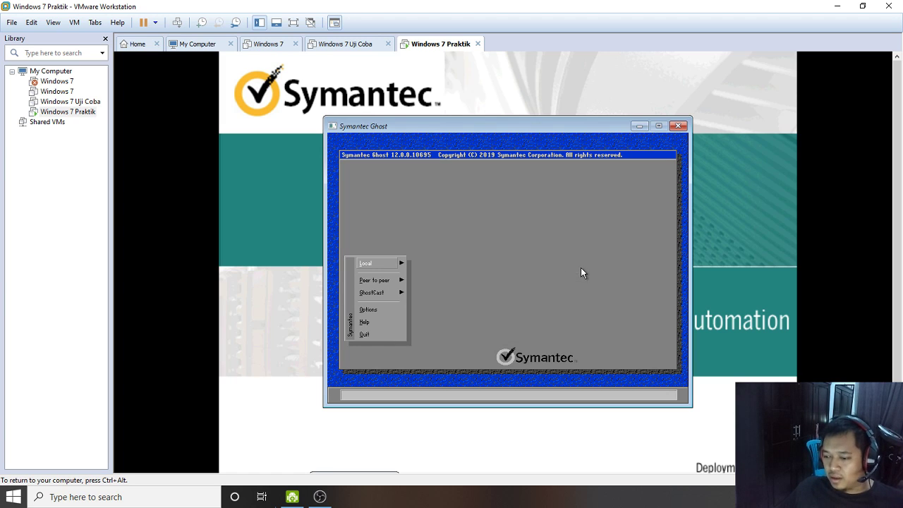
left_click(365, 335)
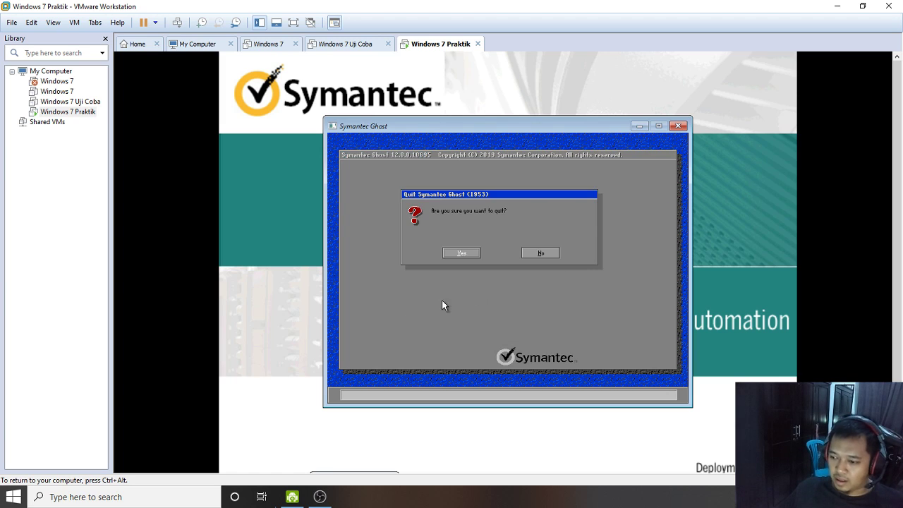
left_click(468, 256)
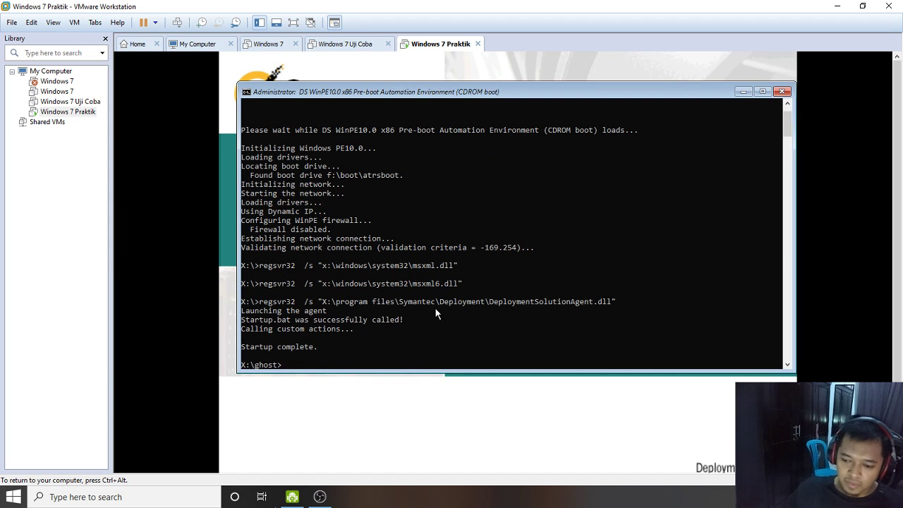
left_click(414, 356)
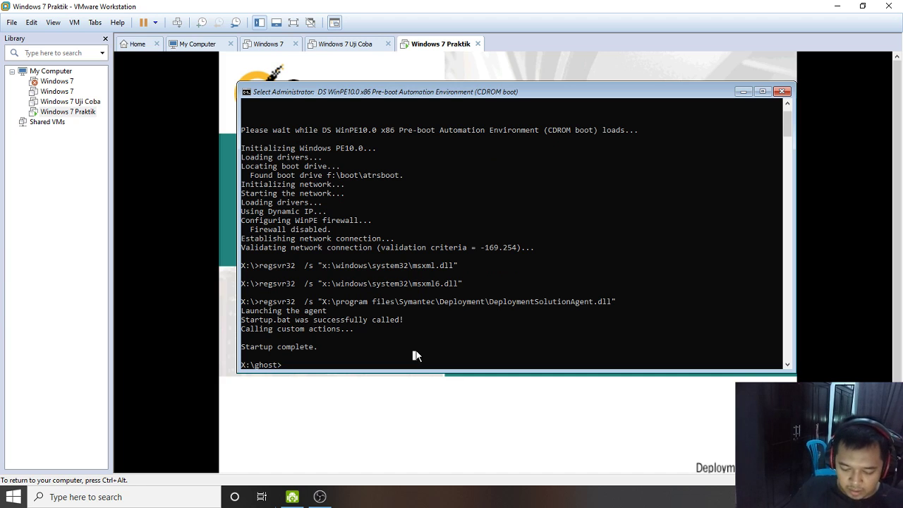
type("exit")
key("Return")
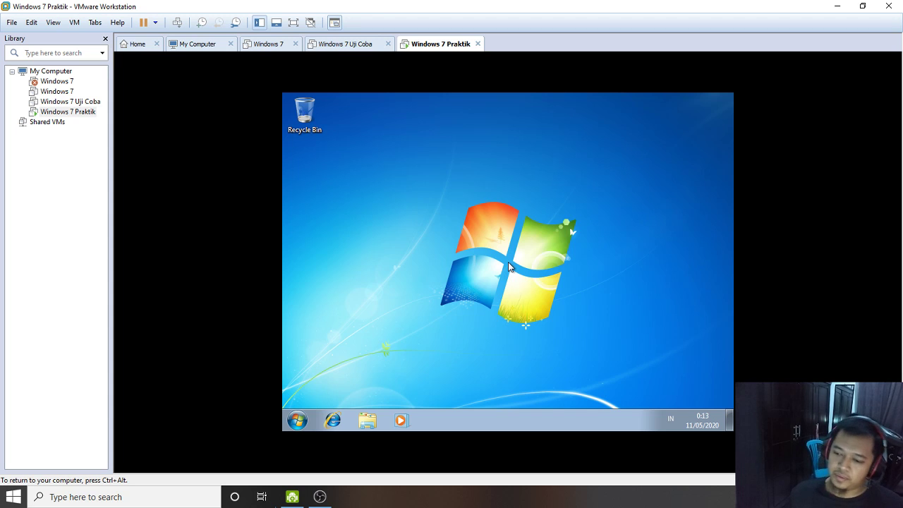
Step: Open New Volume (E:) in the guest and examine the properties of Cloning Win7.GHO, then close the windows
left_click(373, 416)
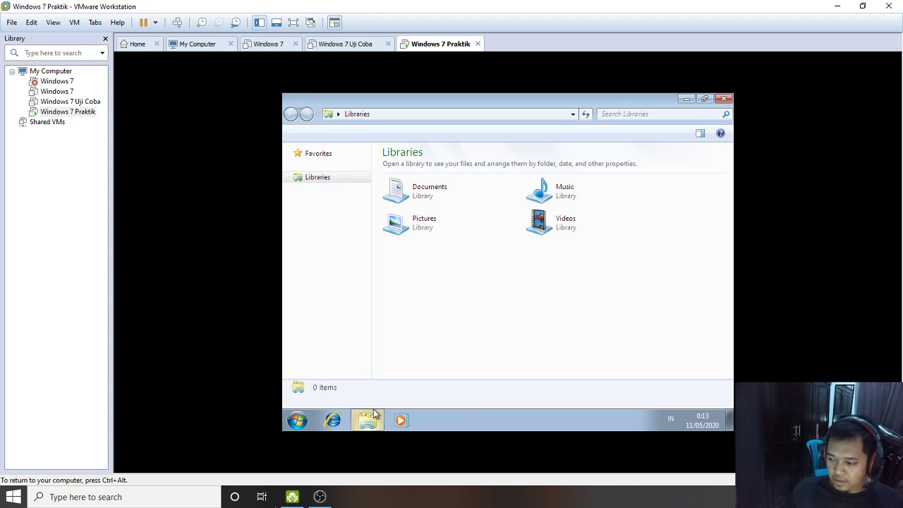
left_click(313, 321)
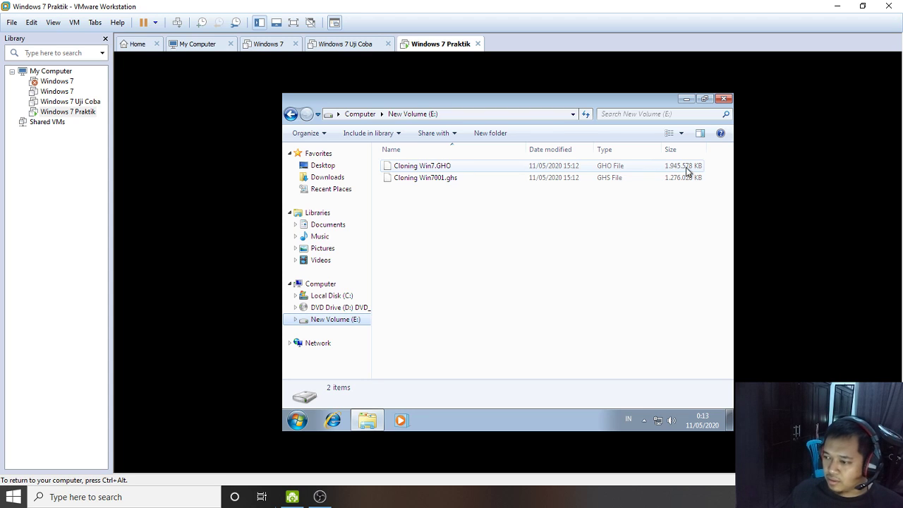
left_click(398, 172)
right_click(408, 167)
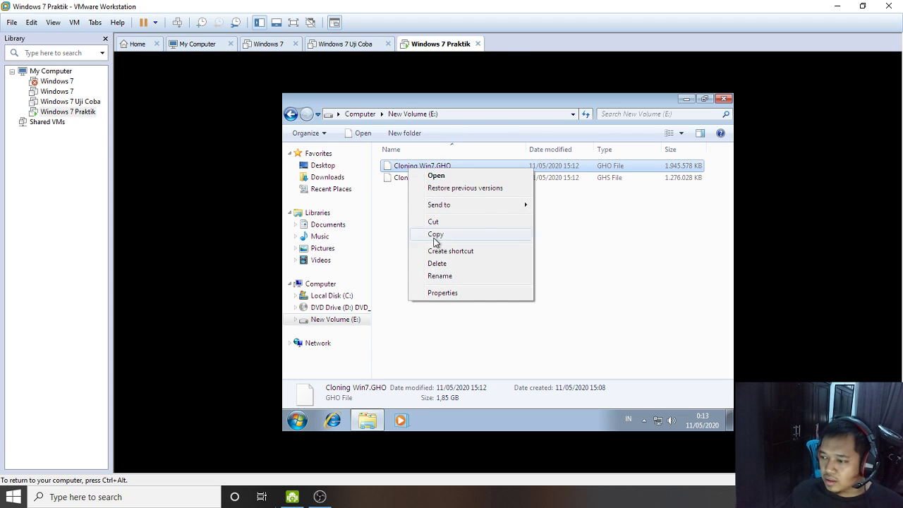
left_click(447, 293)
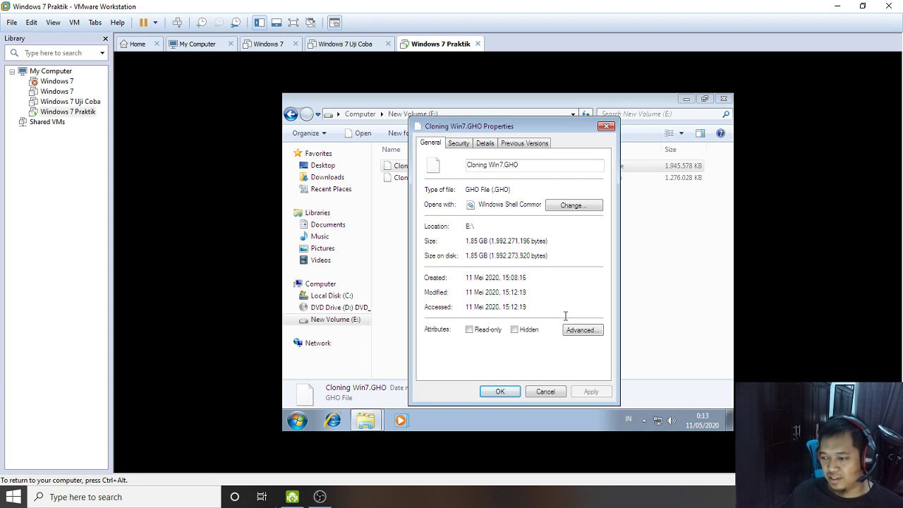
left_click(554, 392)
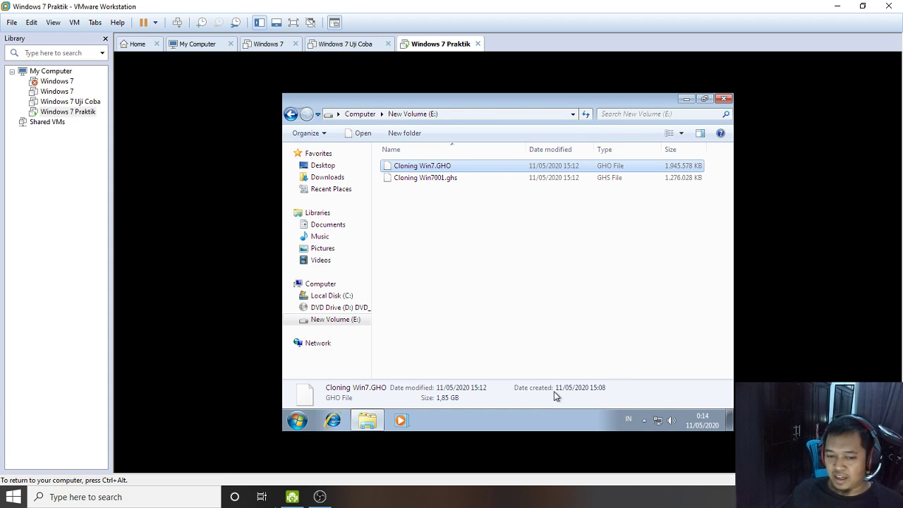
left_click(722, 100)
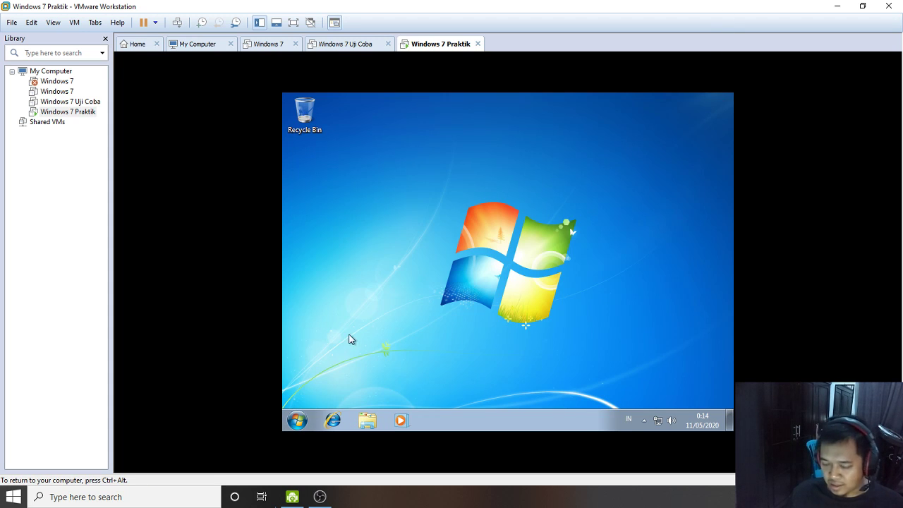
Step: Personalize the guest desktop by trying the Scenes theme and applying the Nature theme, then minimize the Personalization window
left_click(296, 420)
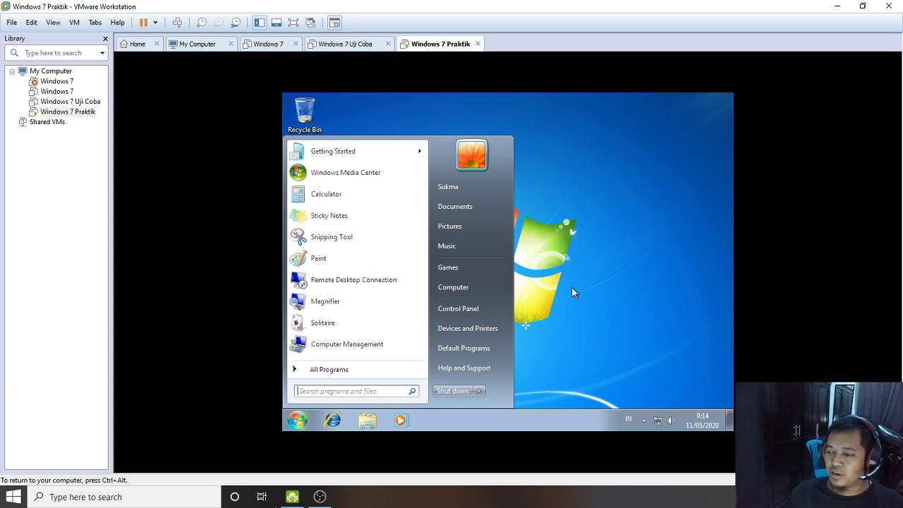
right_click(546, 259)
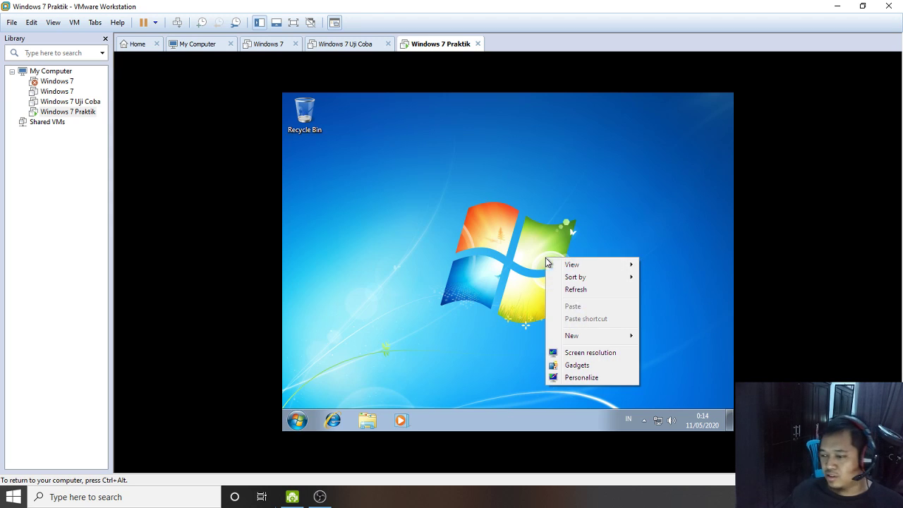
left_click(594, 380)
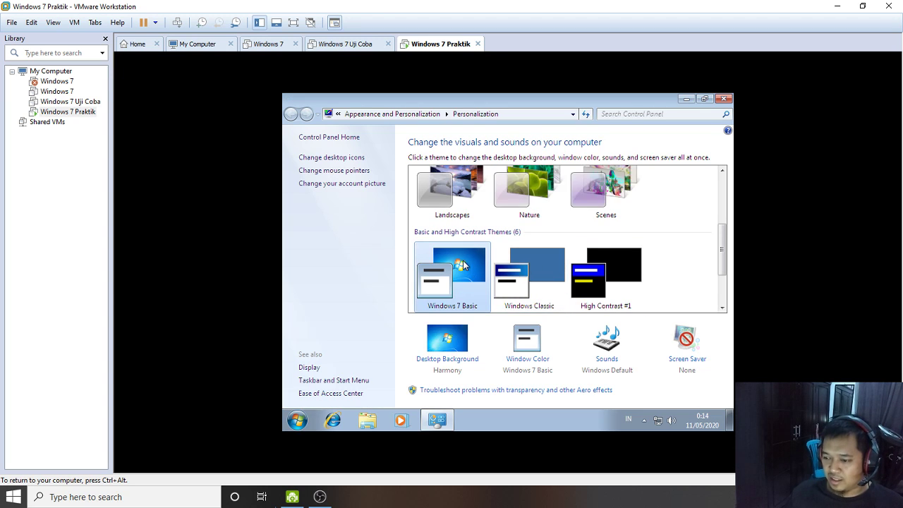
left_click(530, 187)
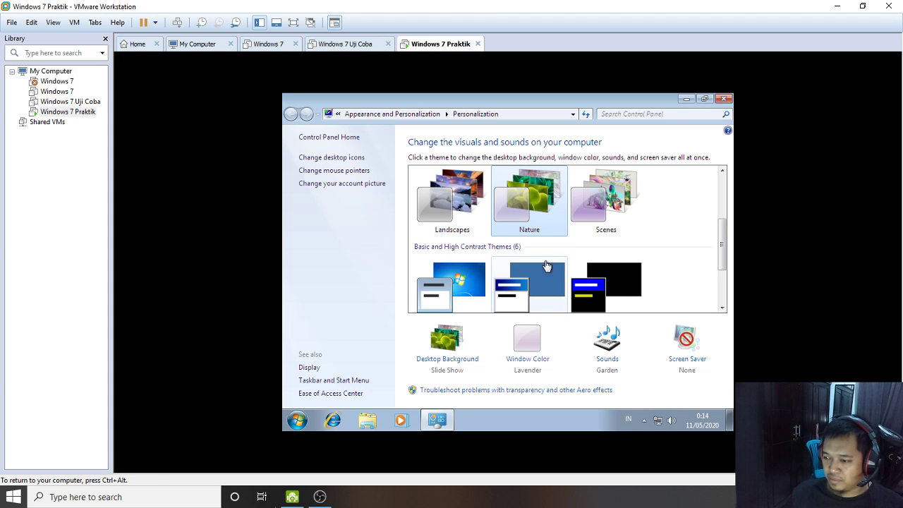
left_click(619, 215)
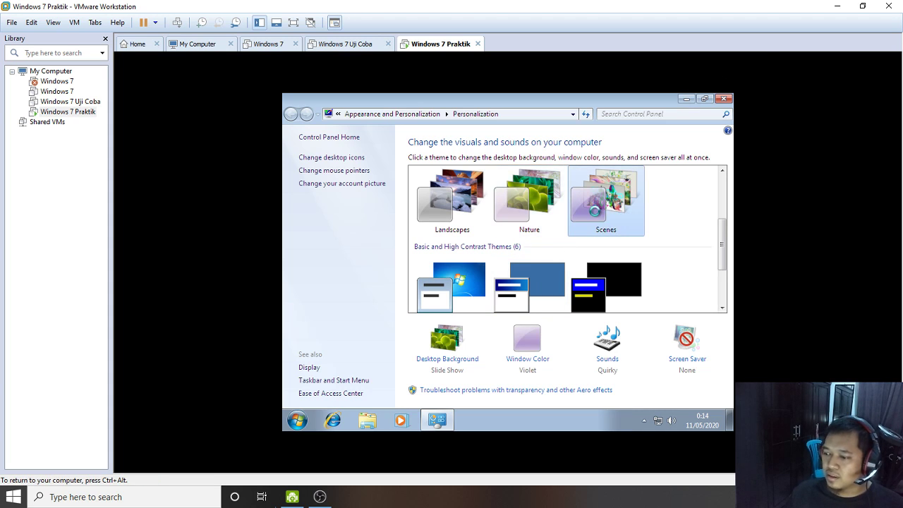
left_click(533, 209)
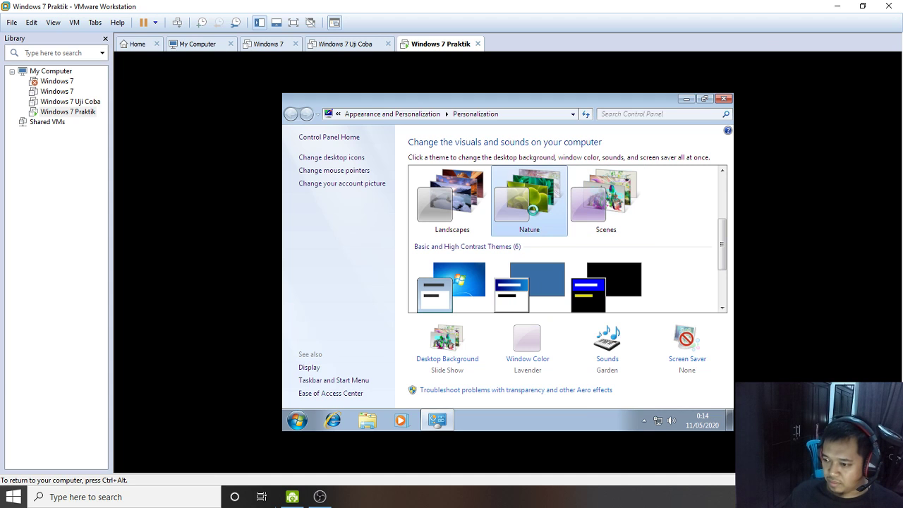
left_click(687, 99)
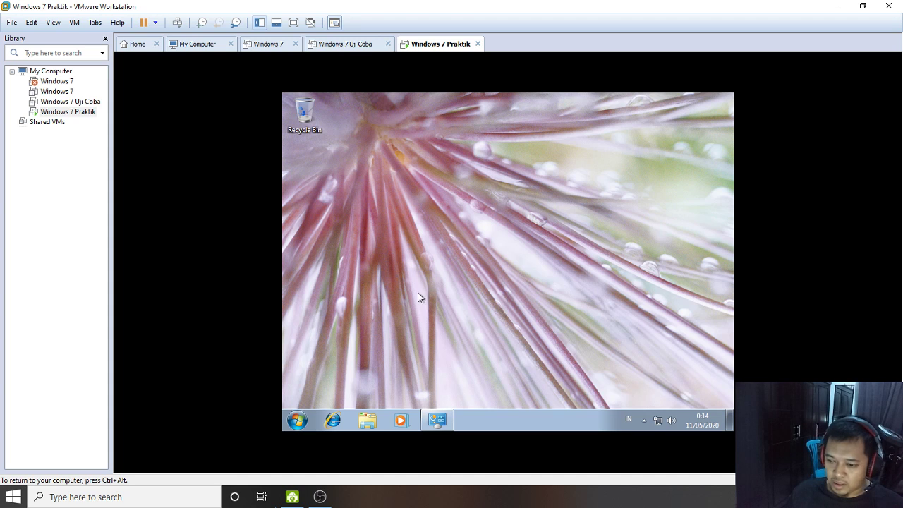
Step: Place shortcuts to Paint, Computer Management and Sticky Notes on the guest desktop
left_click(297, 421)
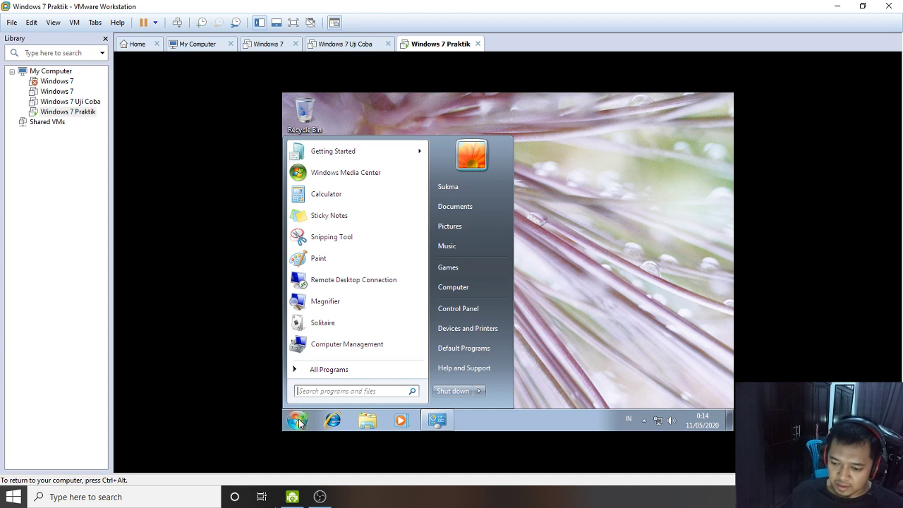
right_click(325, 258)
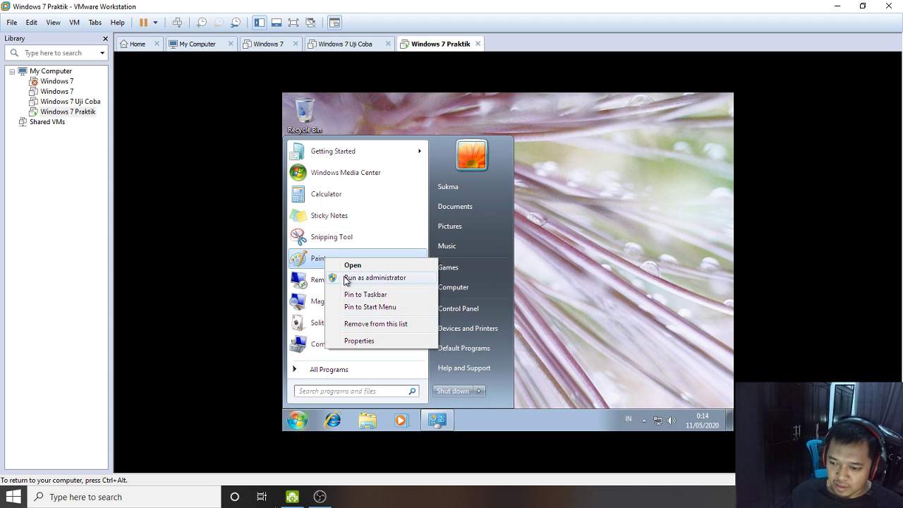
mouse_move(321, 258)
left_mouse_down()
mouse_move(638, 242)
mouse_move(620, 241)
left_mouse_up()
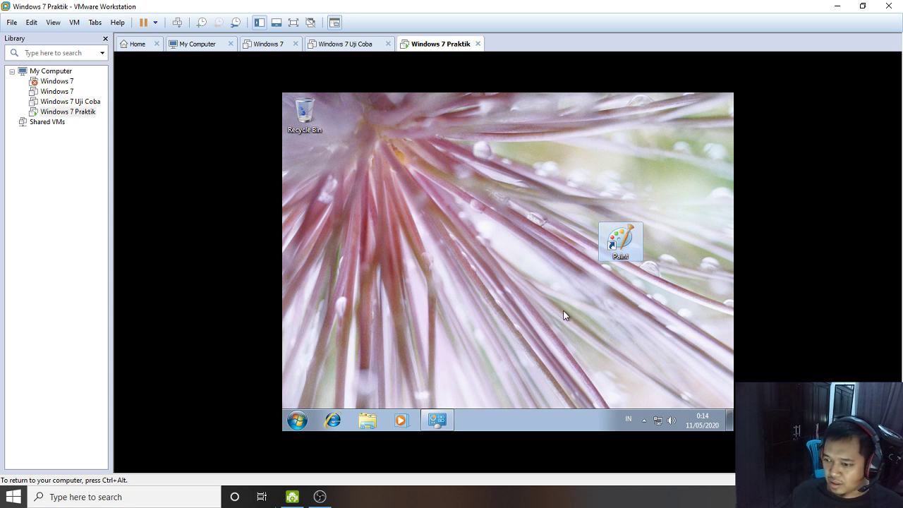
left_click(300, 420)
left_click_drag(331, 344, 663, 324)
left_click(297, 420)
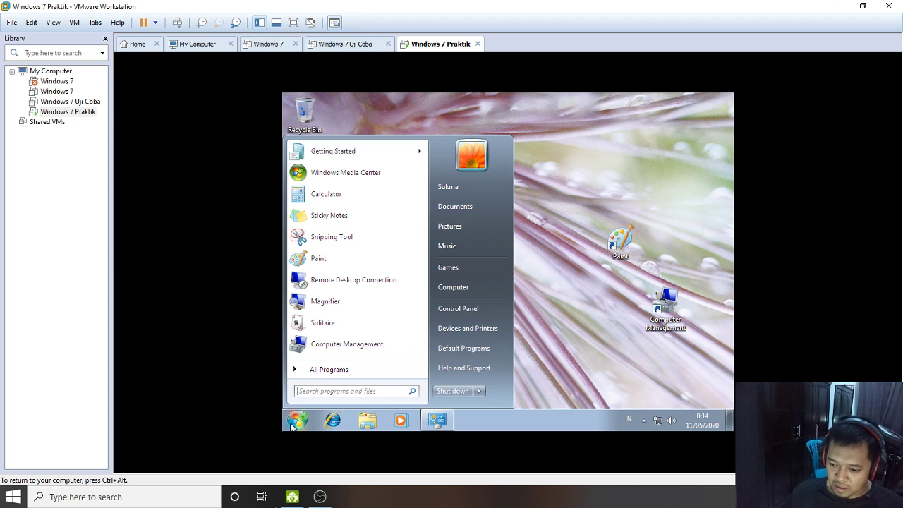
left_click_drag(339, 214, 602, 151)
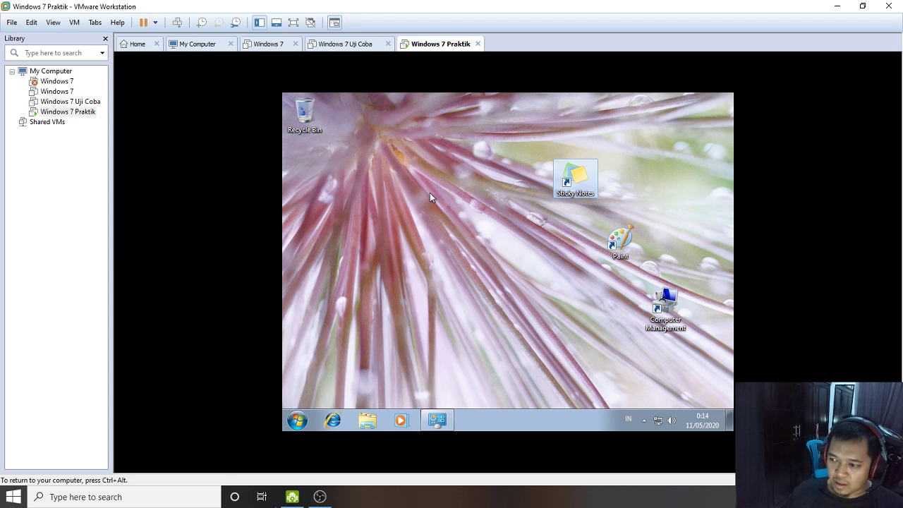
left_click(297, 421)
left_click(314, 369)
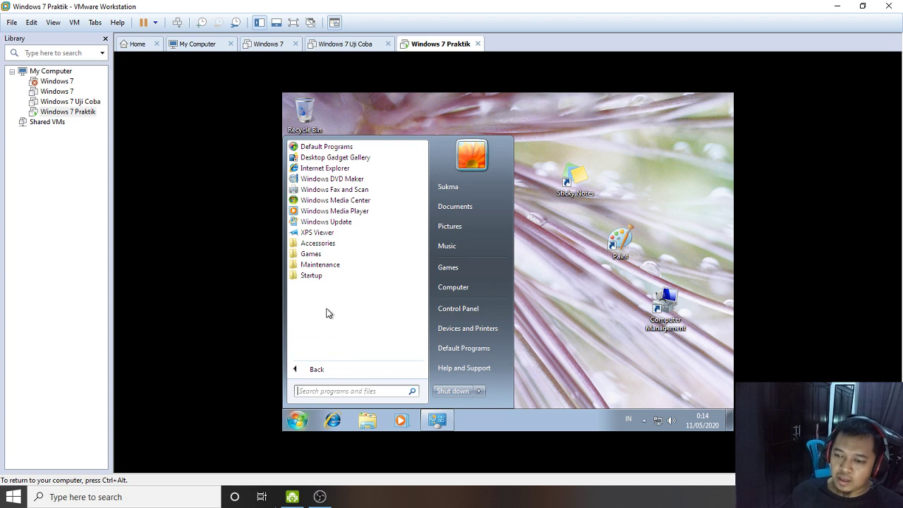
left_click(297, 420)
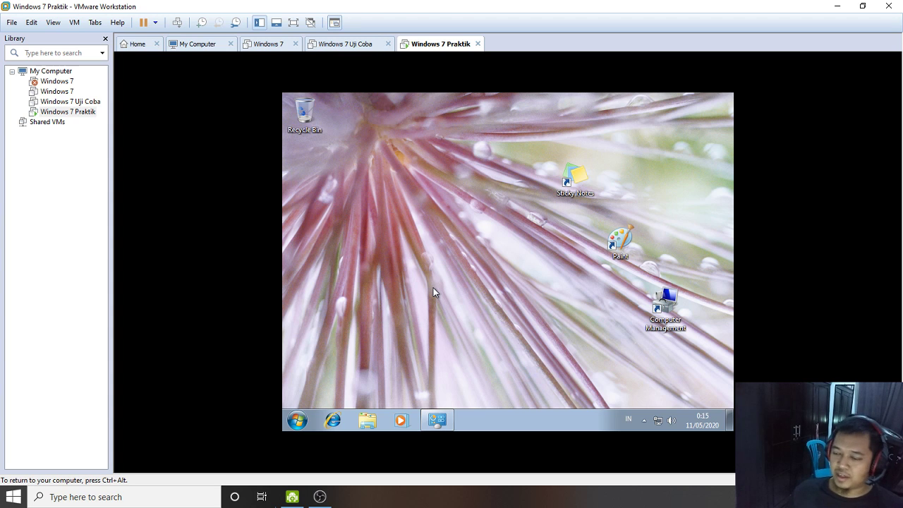
left_click(296, 422)
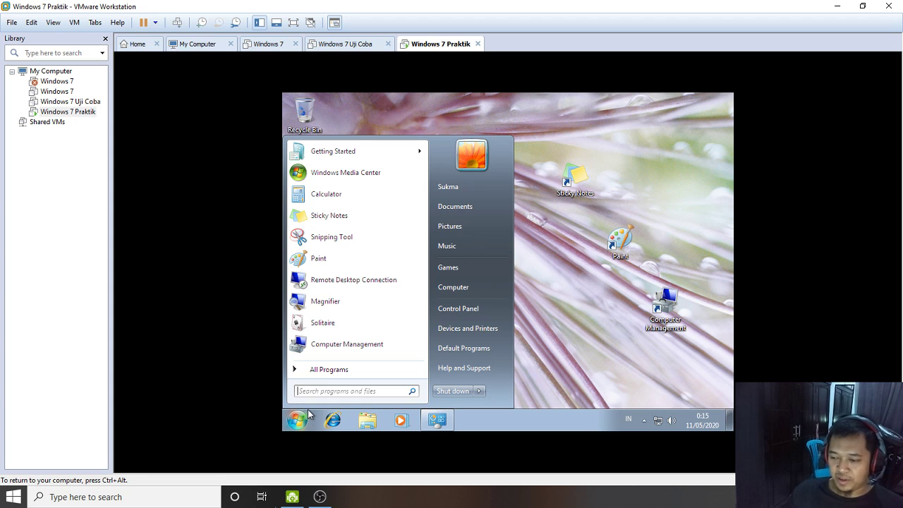
left_click(605, 332)
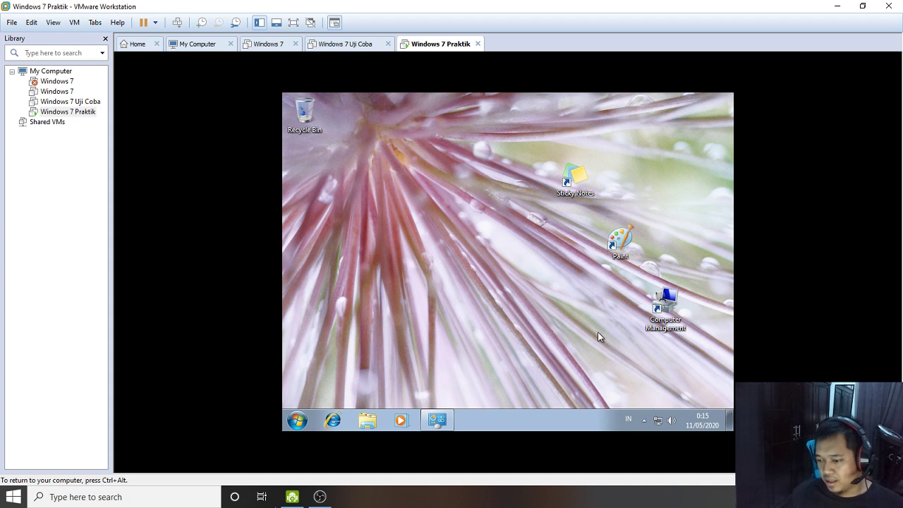
Step: Check the Ghost image files on New Volume (E:) and close the file browser
left_click(367, 420)
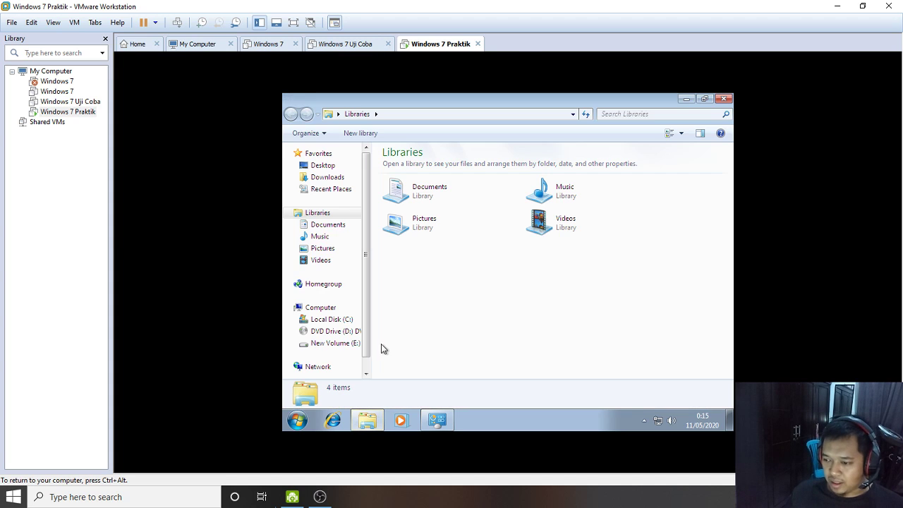
left_click(340, 343)
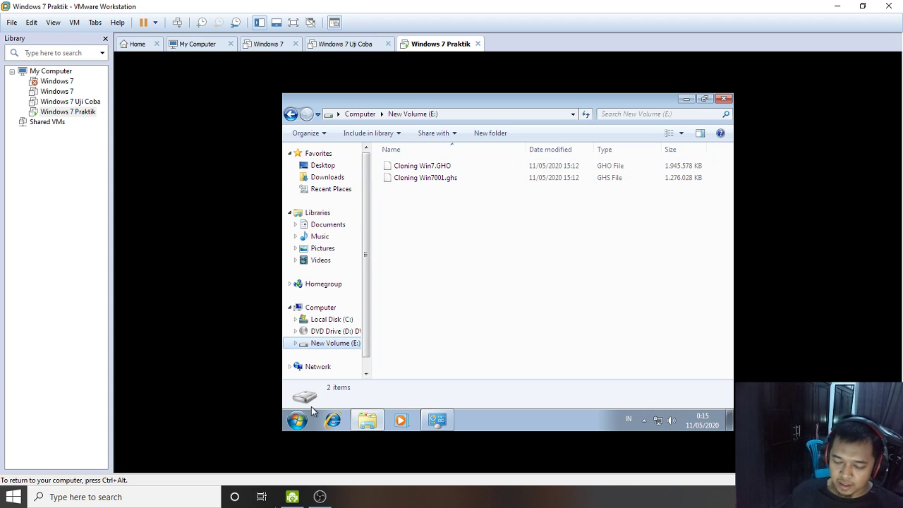
left_click(723, 98)
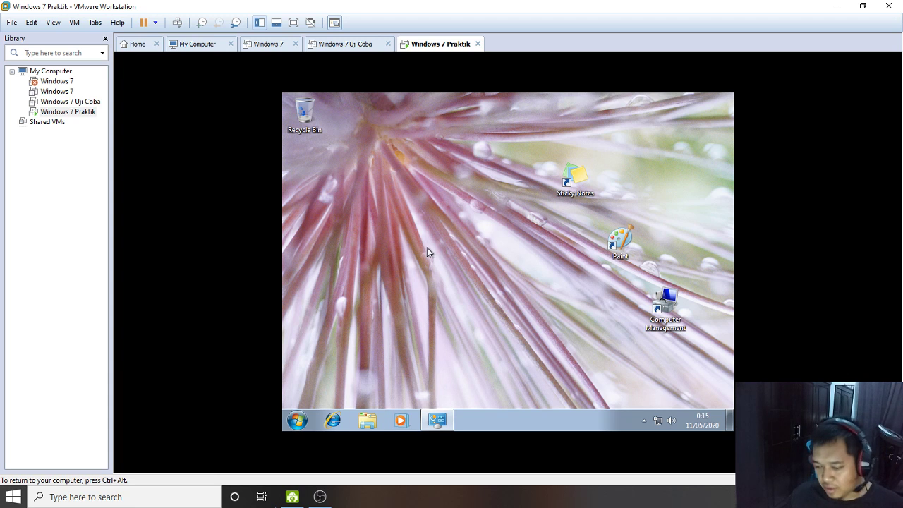
Step: Rename the guest's administrator user account with a new account name, then close the User Accounts and personal folder windows
left_click(296, 420)
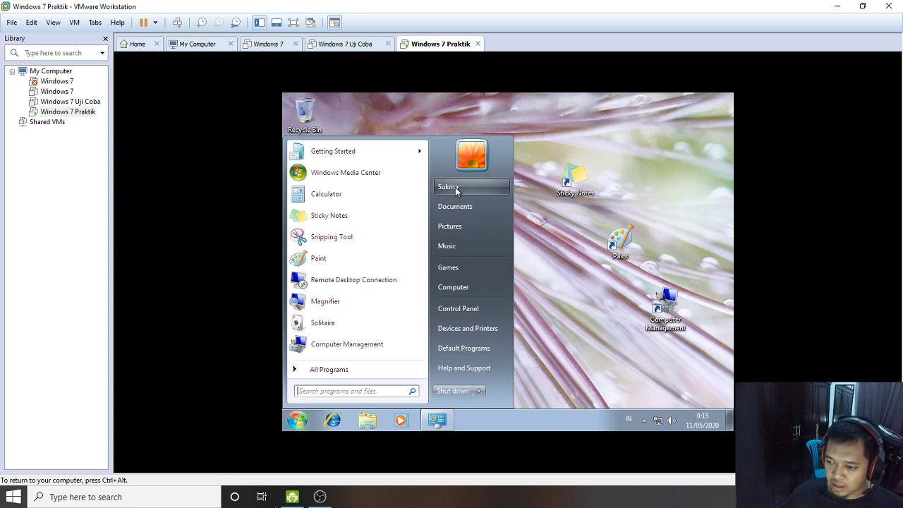
left_click(456, 188)
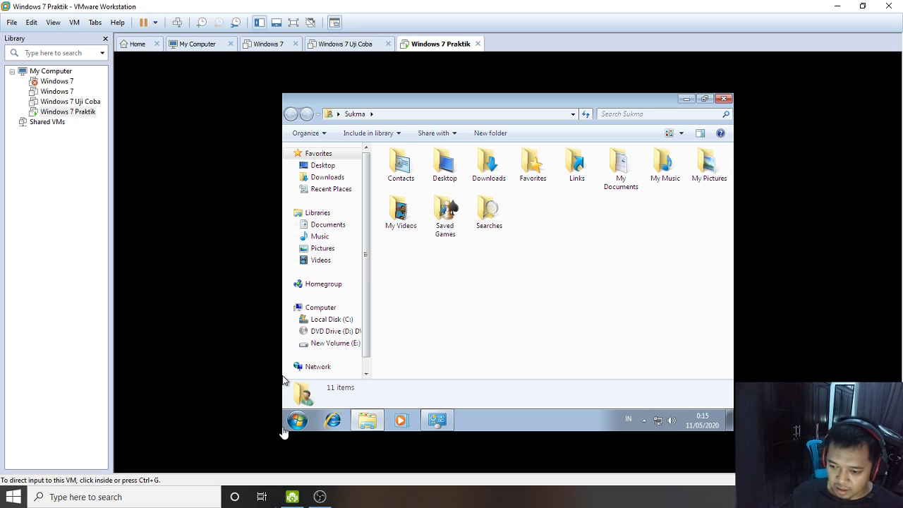
left_click(297, 420)
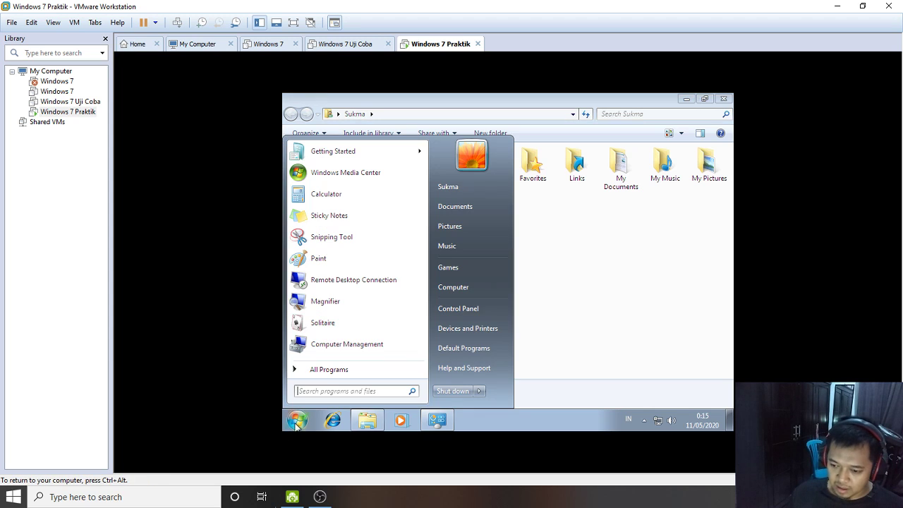
left_click(474, 157)
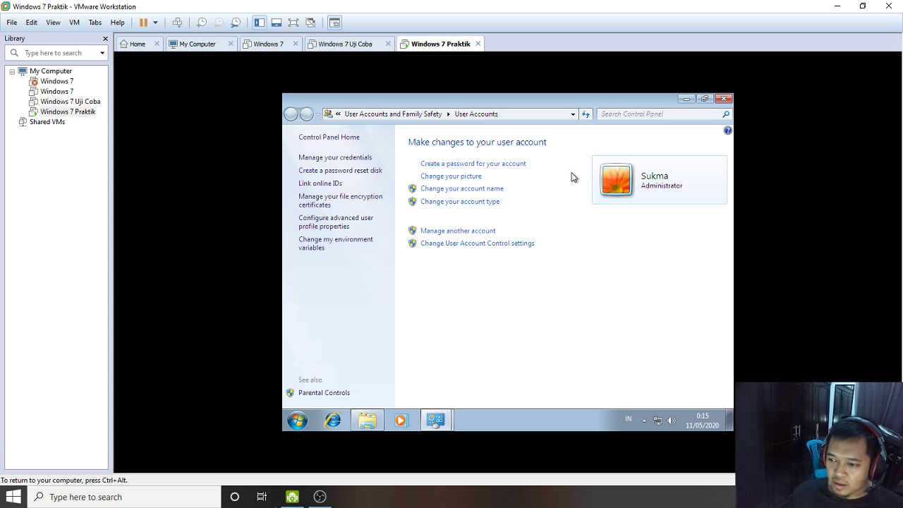
left_click(465, 190)
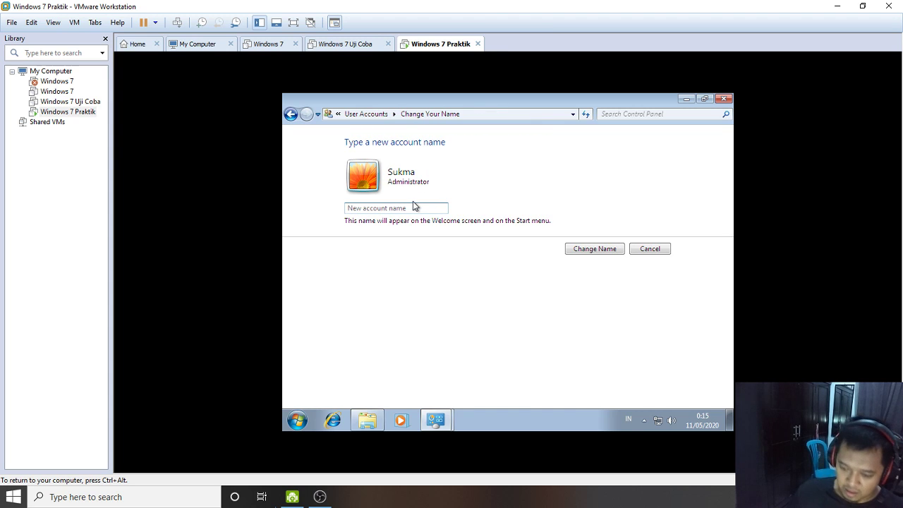
type("Mas")
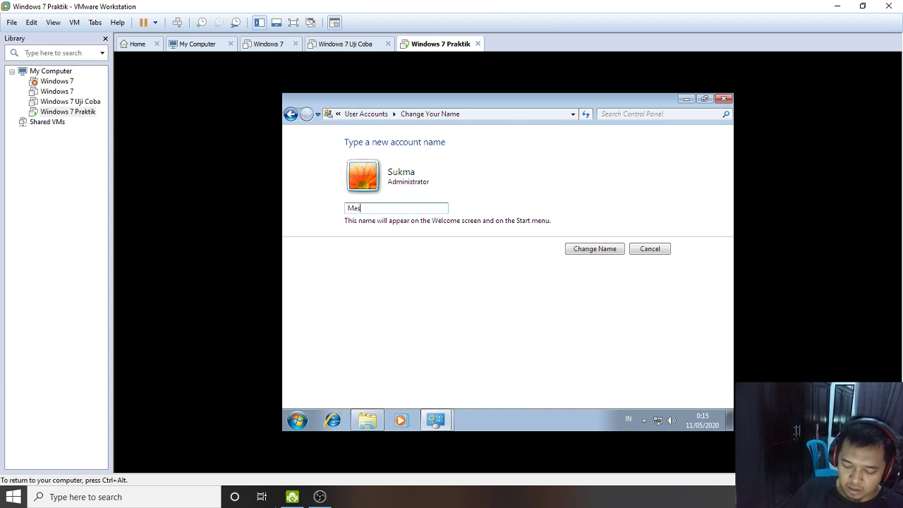
type("sukma")
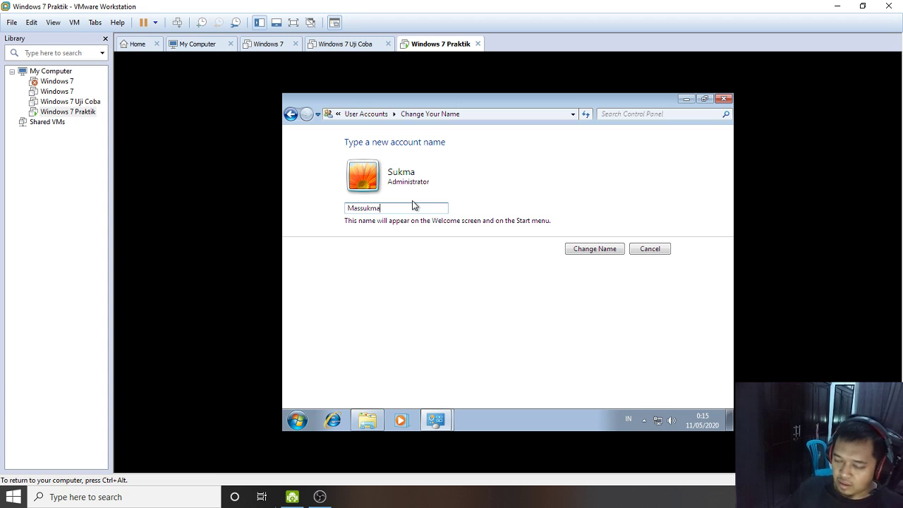
left_click(578, 251)
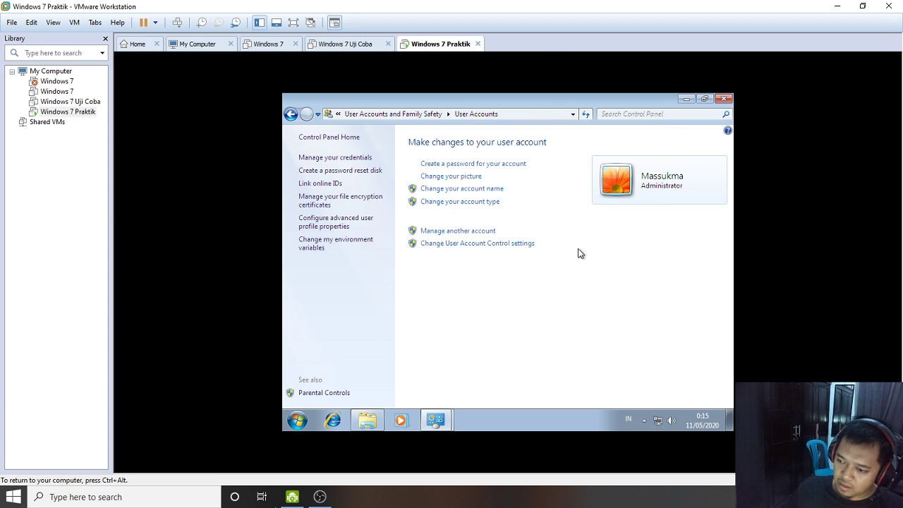
left_click(723, 98)
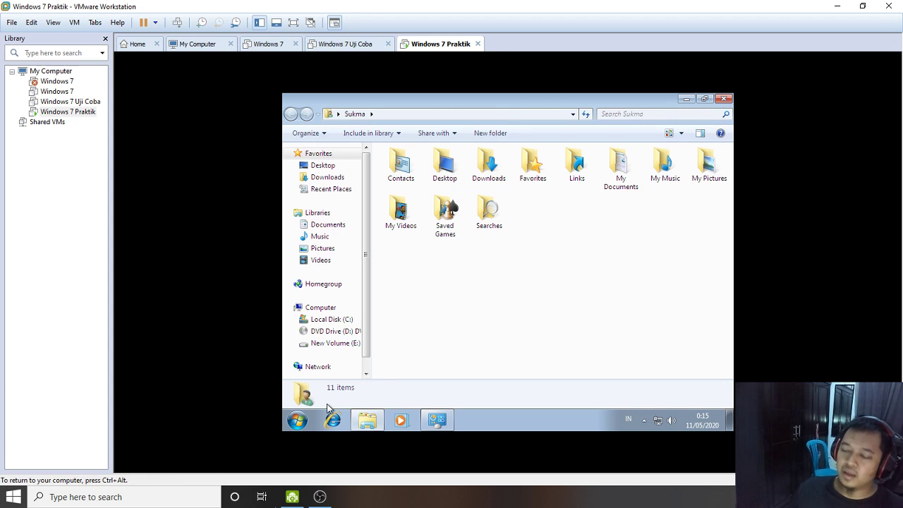
left_click(724, 98)
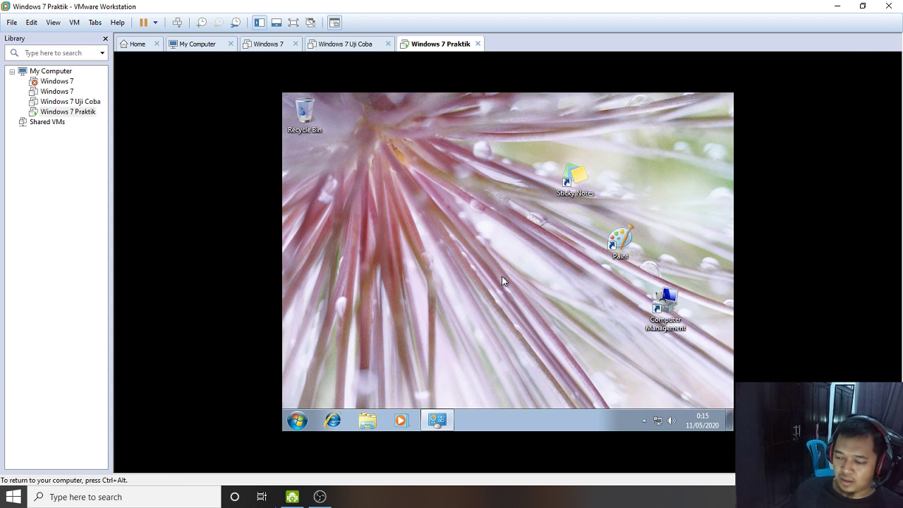
Step: Restart the Windows 7 guest and boot it from the CD or DVD
left_click(297, 421)
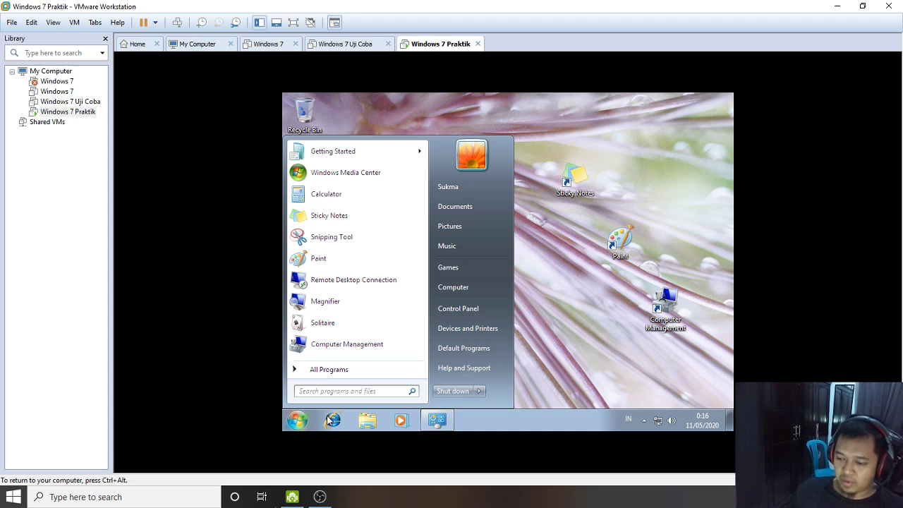
mouse_move(477, 396)
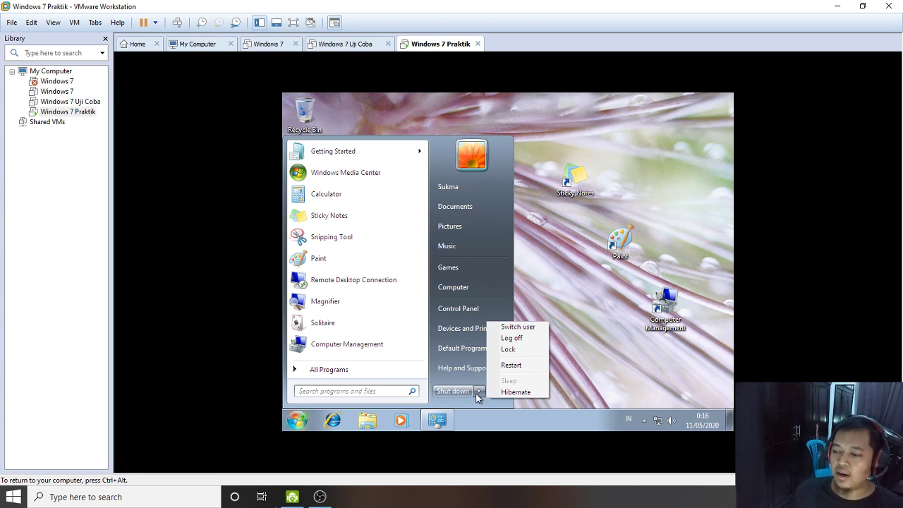
left_click(508, 365)
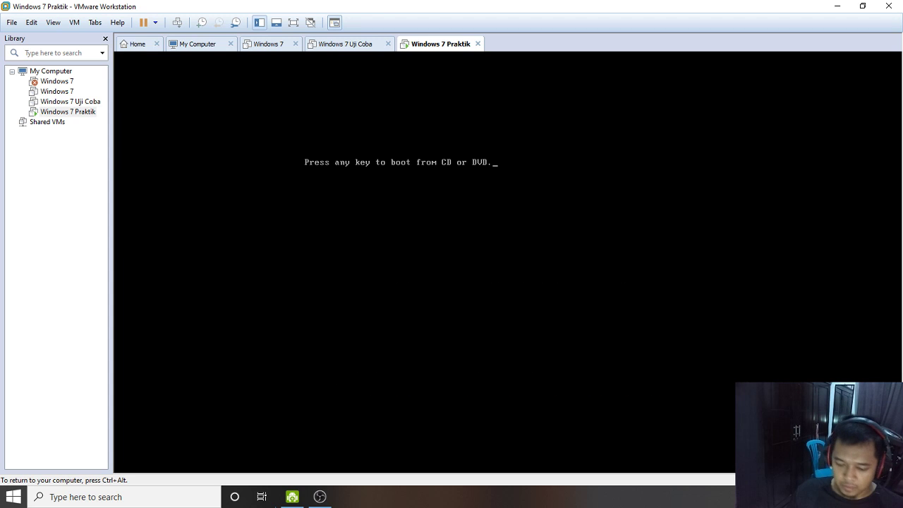
key("Return")
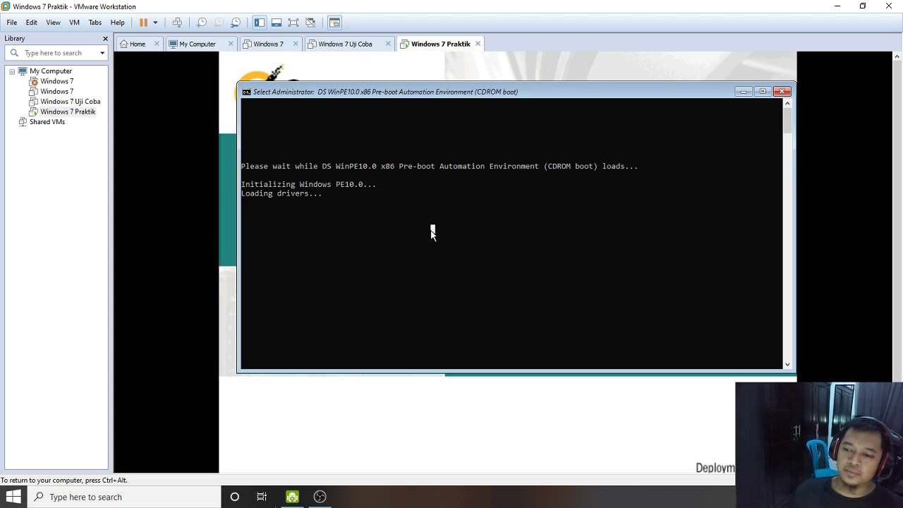
Step: Let the paused WinPE pre-boot console continue loading and accept the About Symantec Ghost notice
left_click(373, 203)
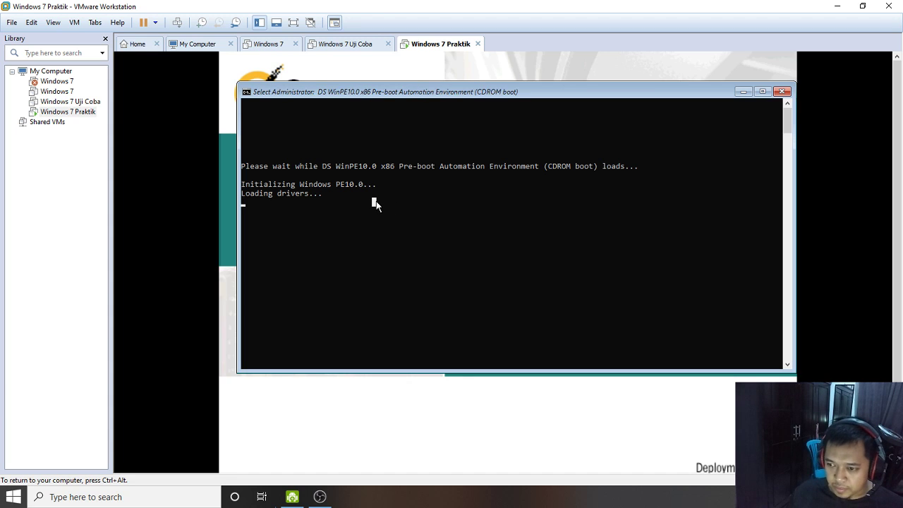
left_click(318, 193)
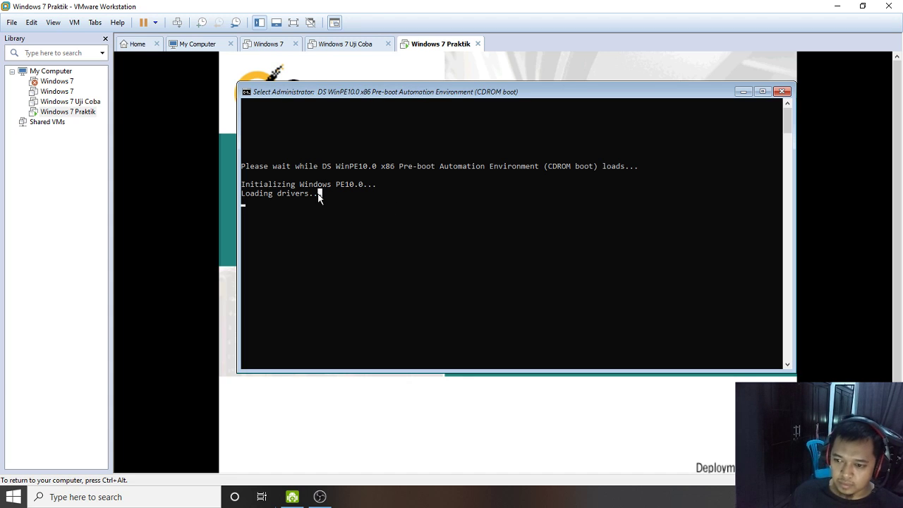
key("Return")
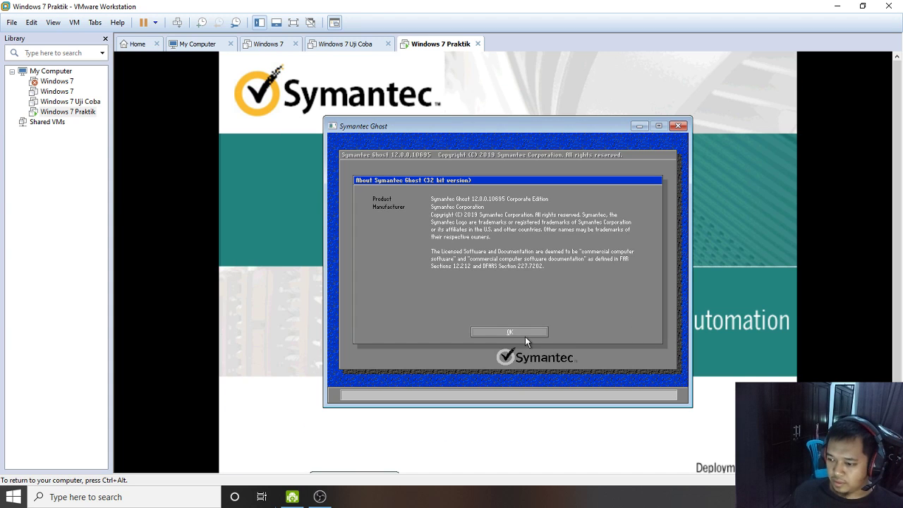
left_click(524, 335)
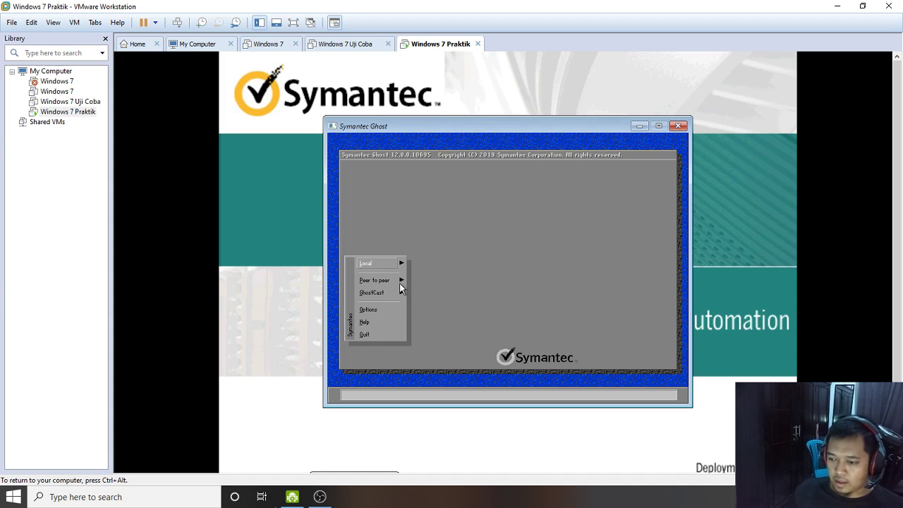
Step: Start a local partition restore from image in Ghost, using Cloning Win7.GHO on the E: New Volume drive
left_click(391, 265)
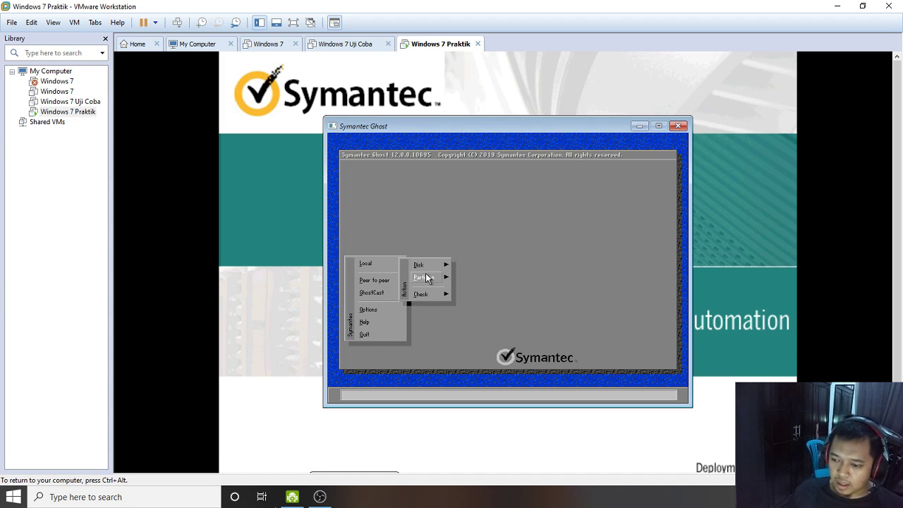
mouse_move(427, 277)
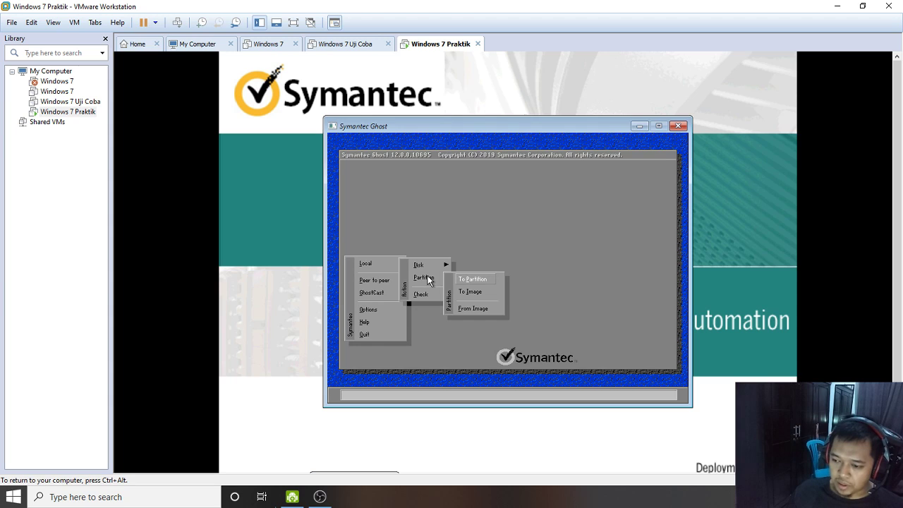
left_click(474, 309)
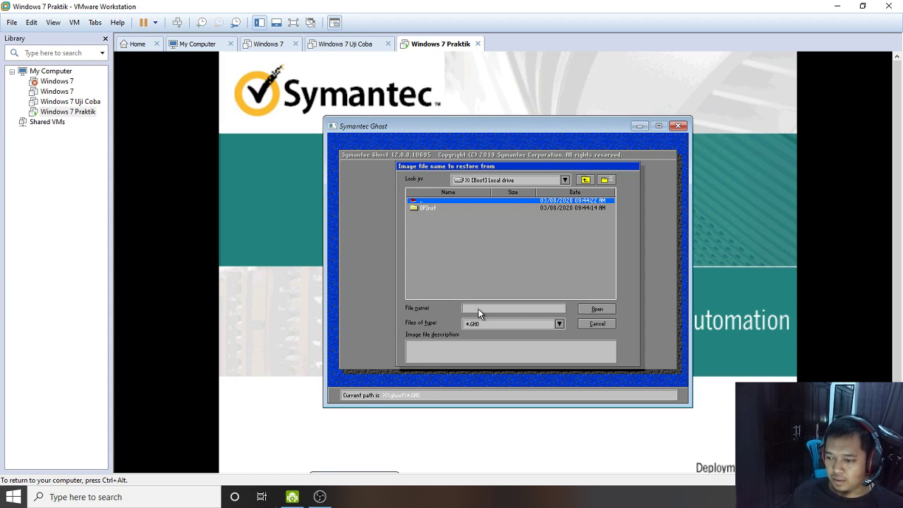
left_click(565, 180)
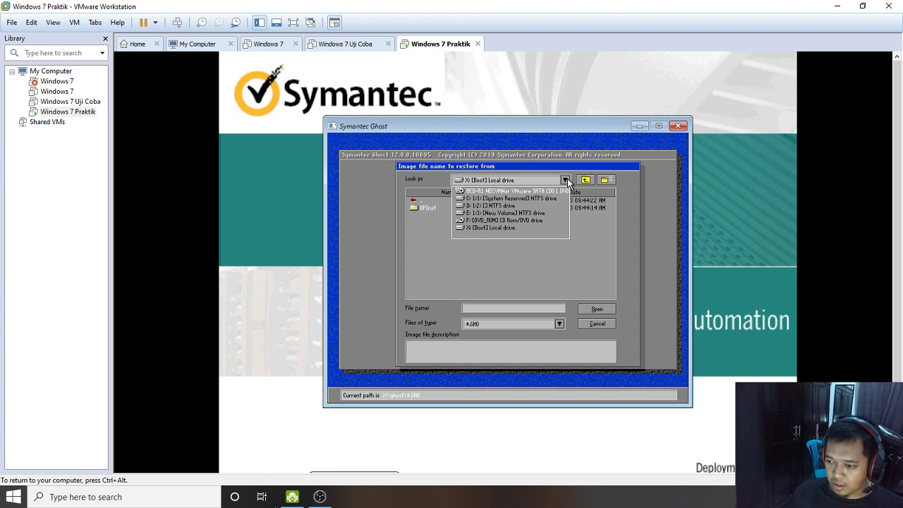
left_click(505, 212)
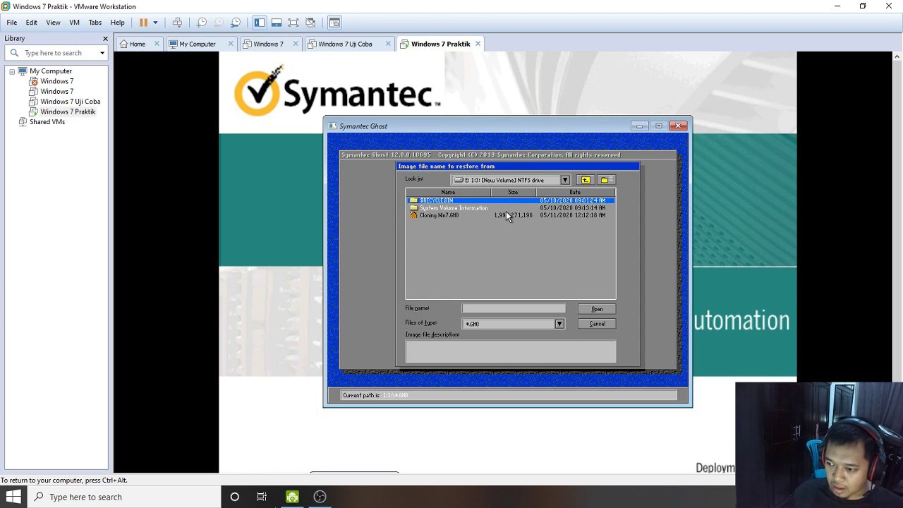
double_click(443, 215)
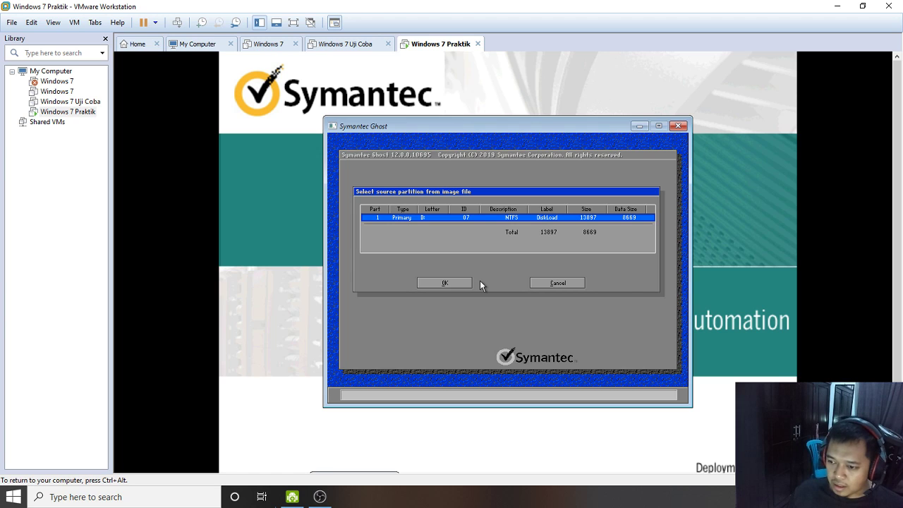
Step: Accept primary partition 1 in the image as the source and local drive 1 as the destination drive
left_click(470, 281)
left_click(444, 231)
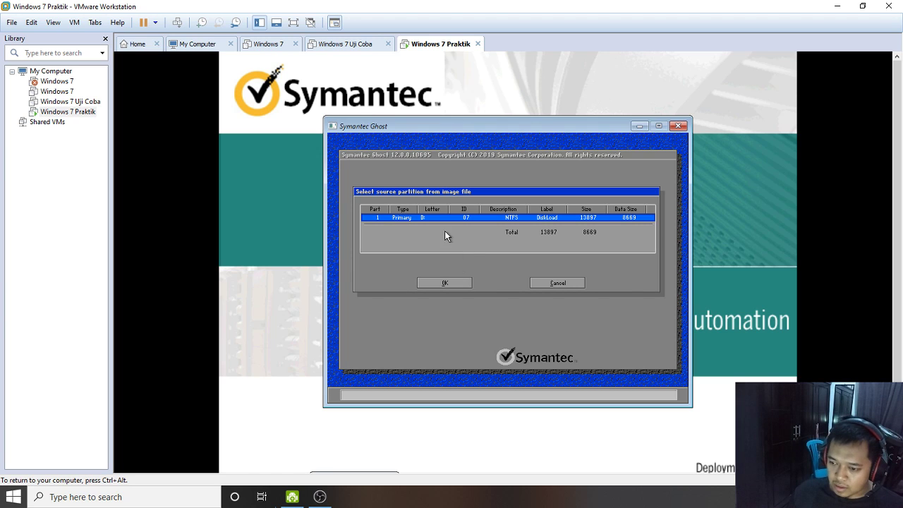
left_click(459, 280)
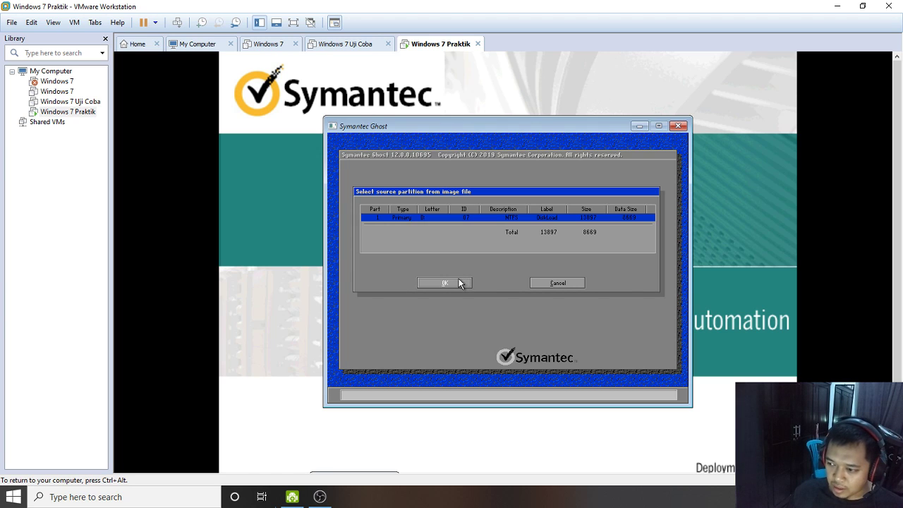
left_click(458, 280)
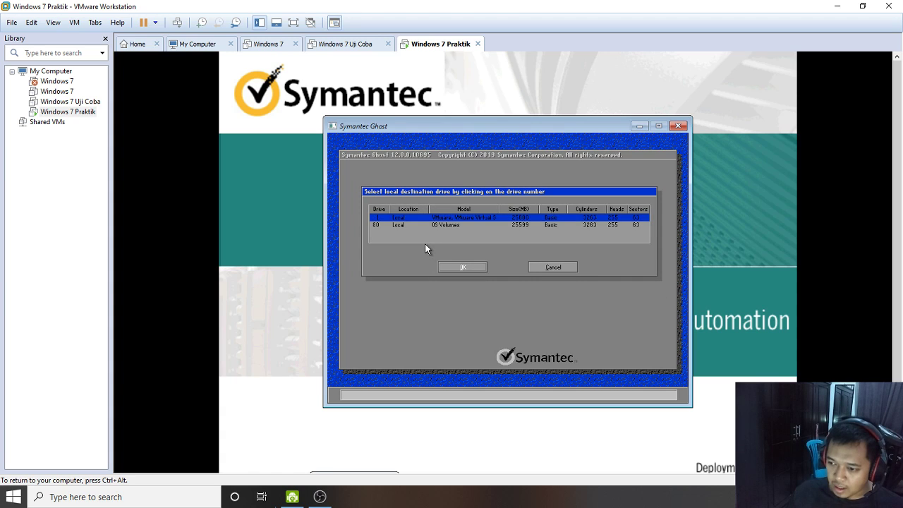
left_click(468, 268)
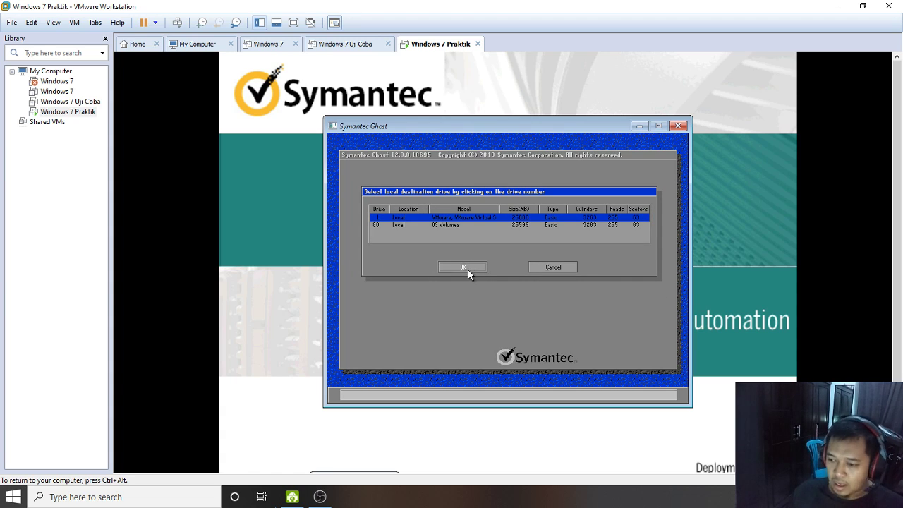
left_click(468, 269)
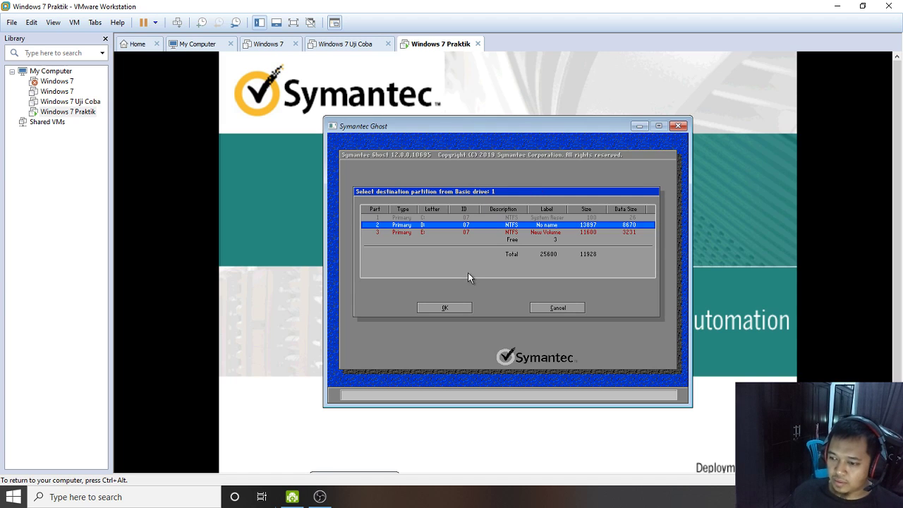
key("Down")
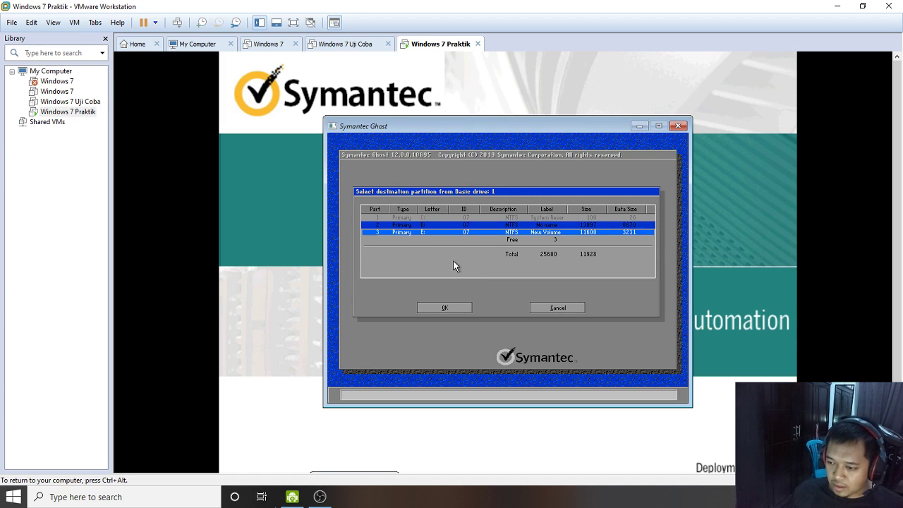
left_click(452, 223)
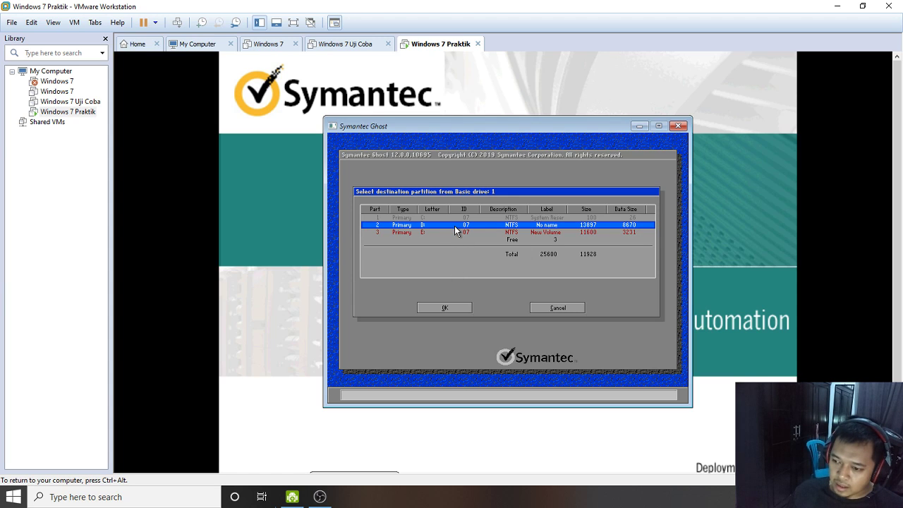
key("Down")
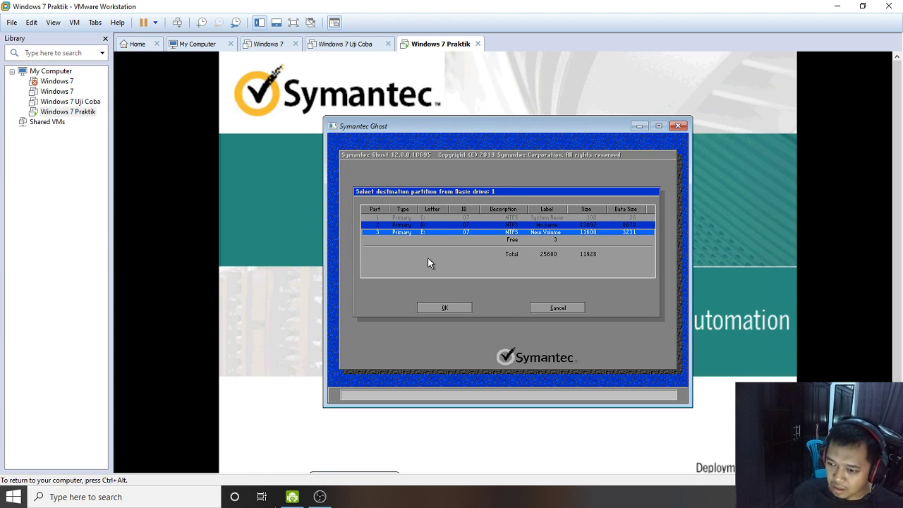
left_click(431, 224)
left_click(434, 232)
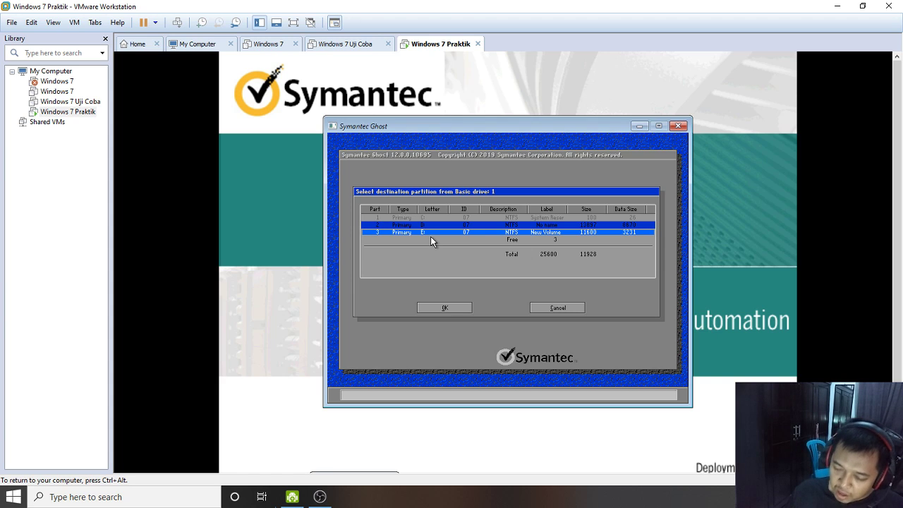
left_click(431, 225)
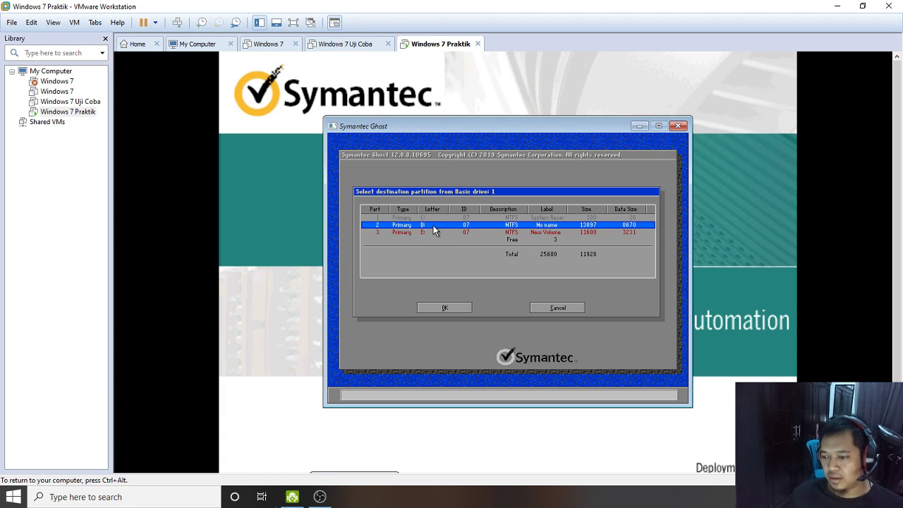
left_click(433, 232)
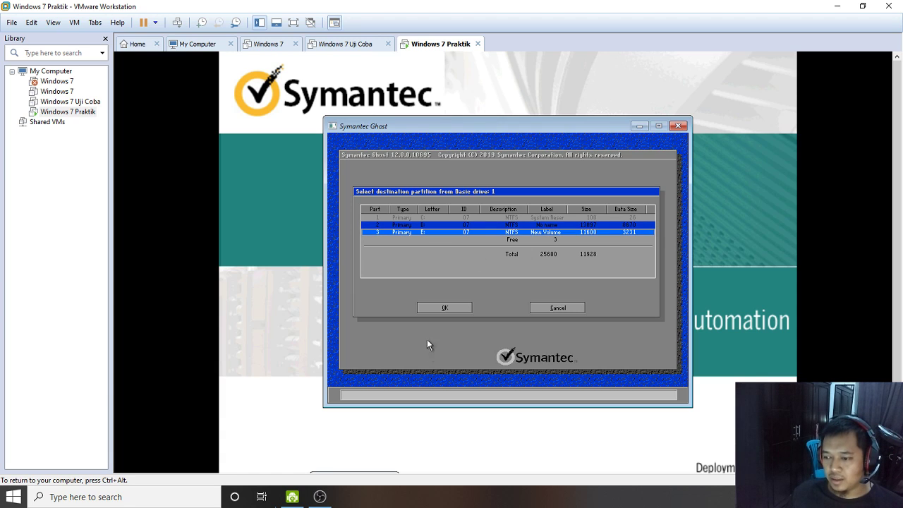
Step: Choose primary partition 2 (D:) on drive 1 as the destination partition for the restore
left_click(533, 224)
left_click(464, 307)
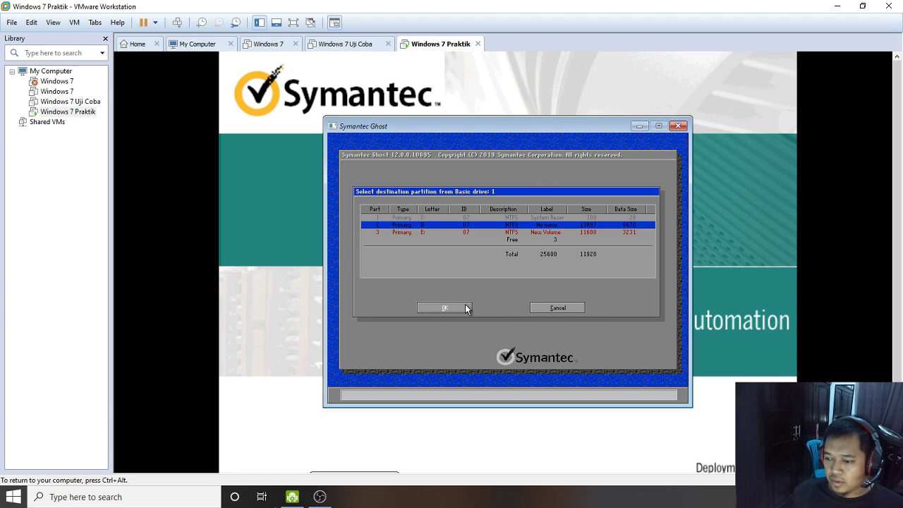
left_click(447, 306)
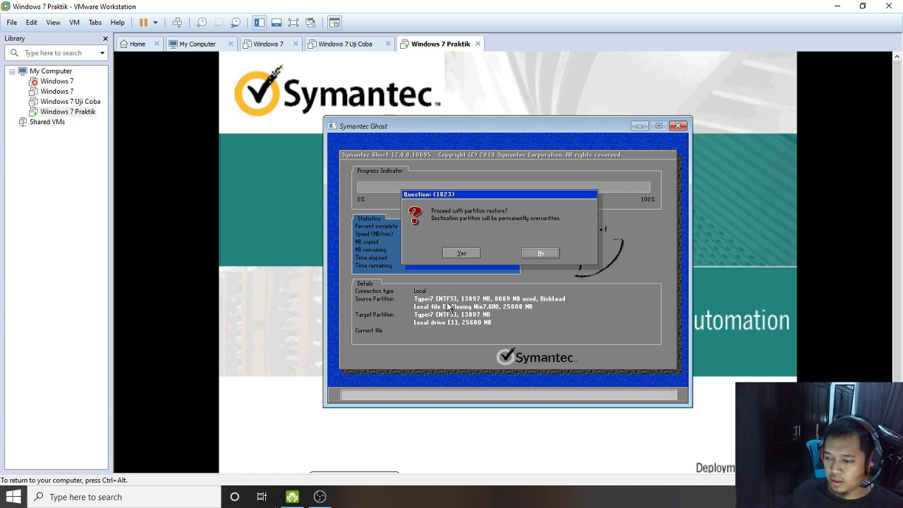
Step: Proceed with the partition restore that overwrites the destination, and reset the computer once the clone completes
left_click(461, 254)
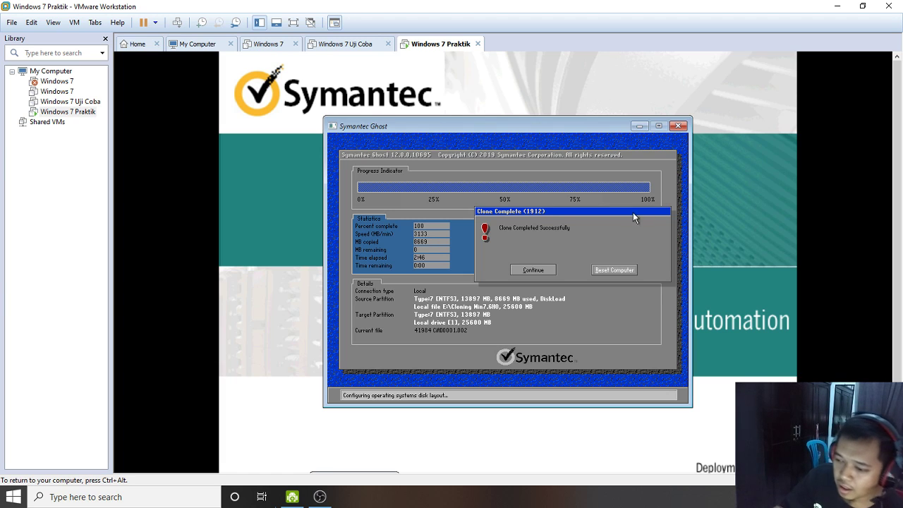
left_click(620, 271)
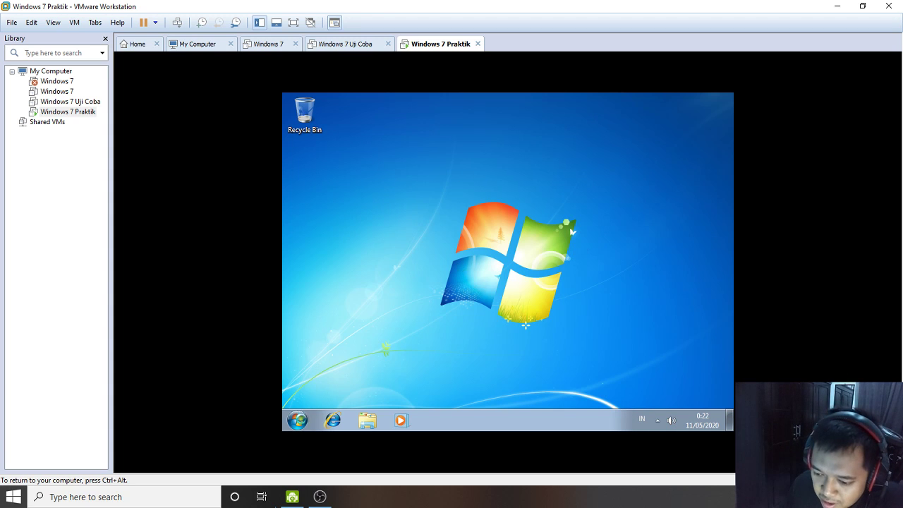
Step: Check the user account shown in the restored Windows 7 guest's Start menu, and return input control to the host
left_click(298, 420)
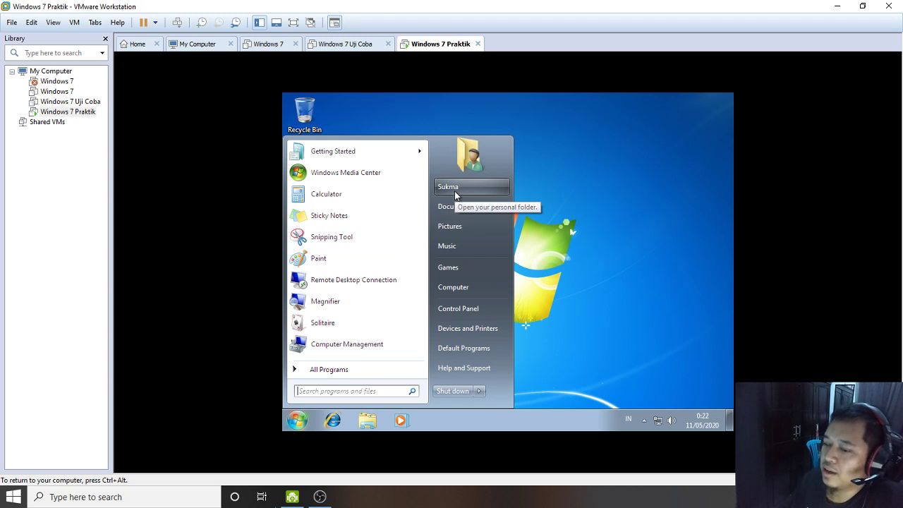
left_click(603, 218)
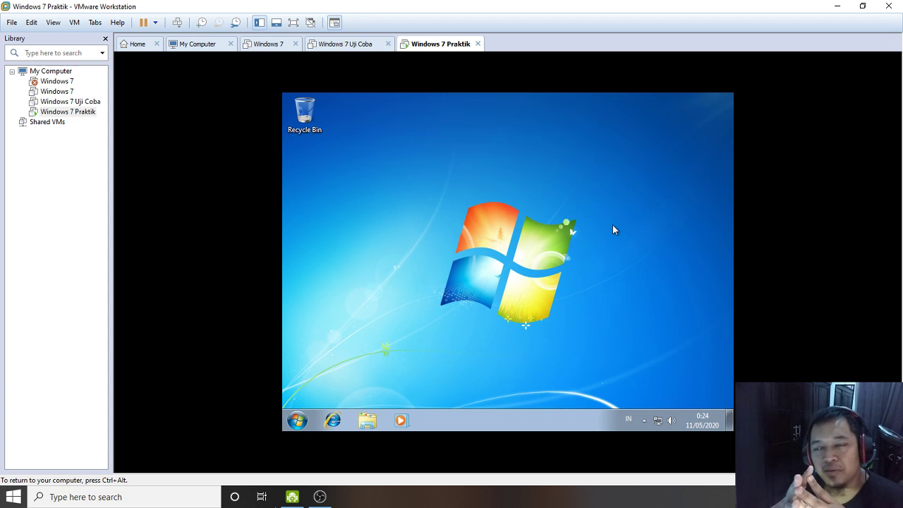
key("ctrl+alt")
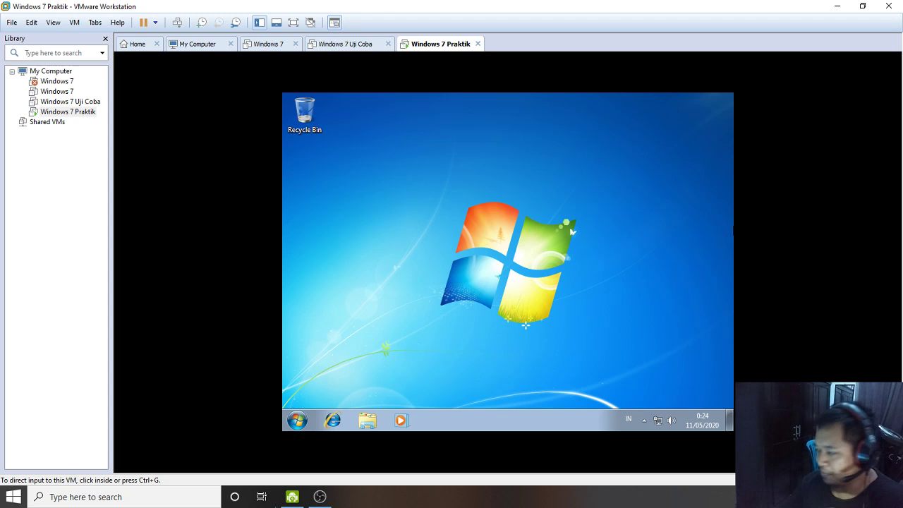